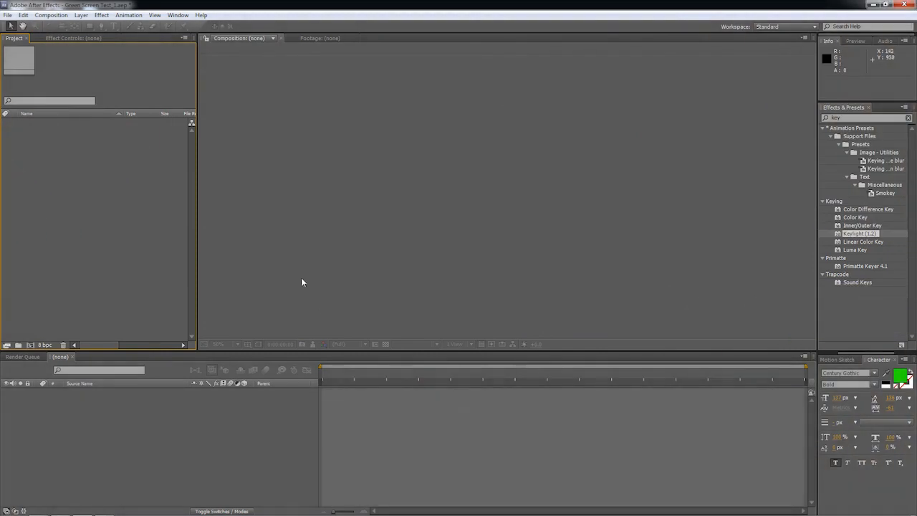
# Import MVI_6826.MOV, MVI_6826_5D2RGB.mov and MVI_6826_5D2RGB_uncompressed.mov into the project as footage.
pyautogui.doubleClick(104, 184)
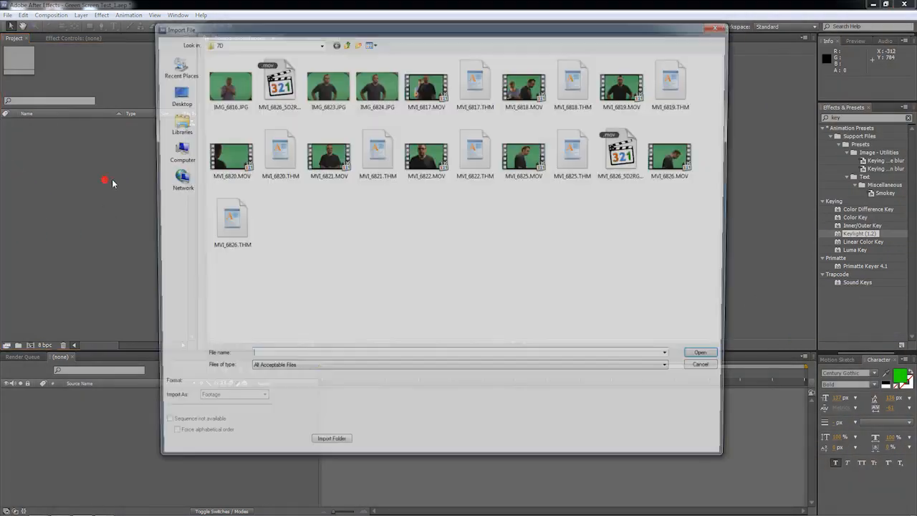
pyautogui.click(634, 158)
pyautogui.keyDown('ctrl'); pyautogui.click(676, 154); pyautogui.keyUp('ctrl')
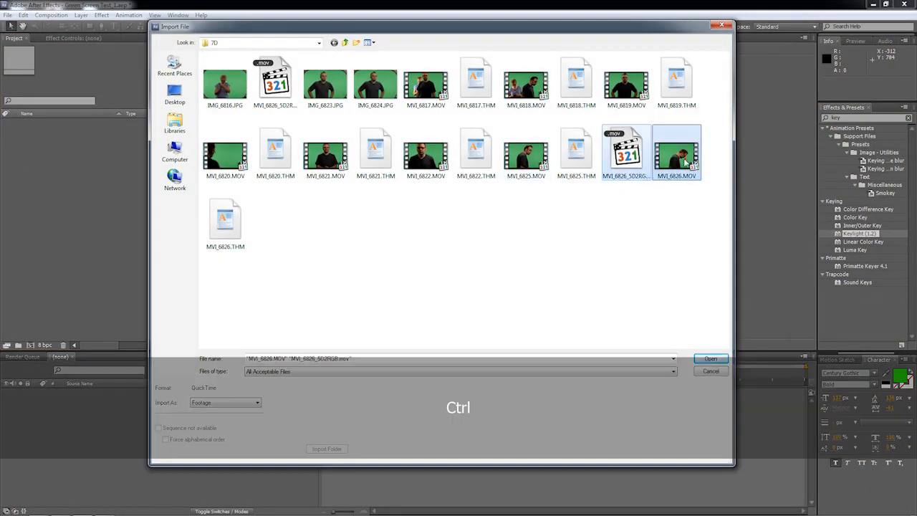
pyautogui.keyDown('ctrl'); pyautogui.click(275, 86); pyautogui.keyUp('ctrl')
pyautogui.click(720, 361)
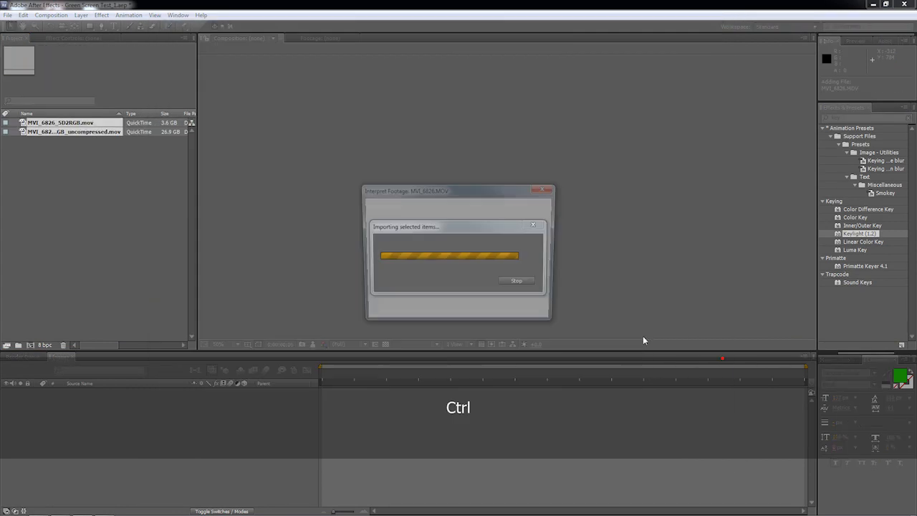
pyautogui.click(478, 312)
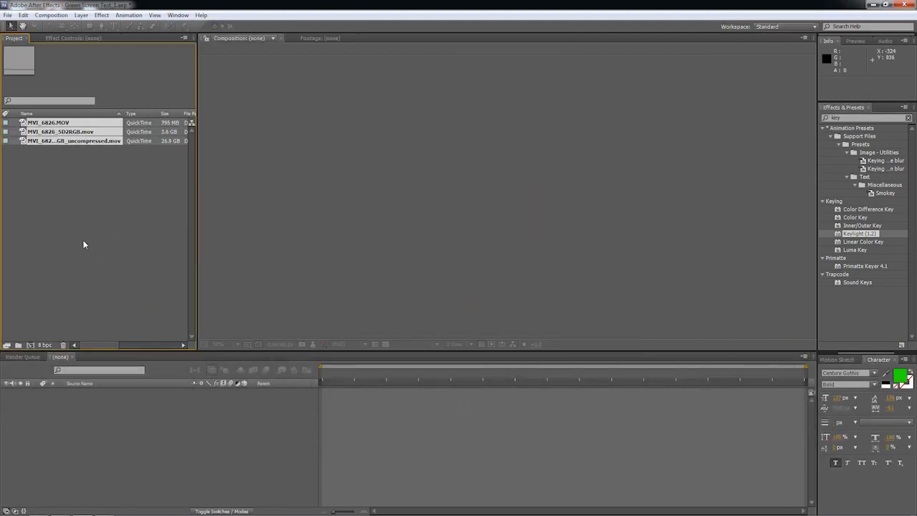
pyautogui.click(83, 239)
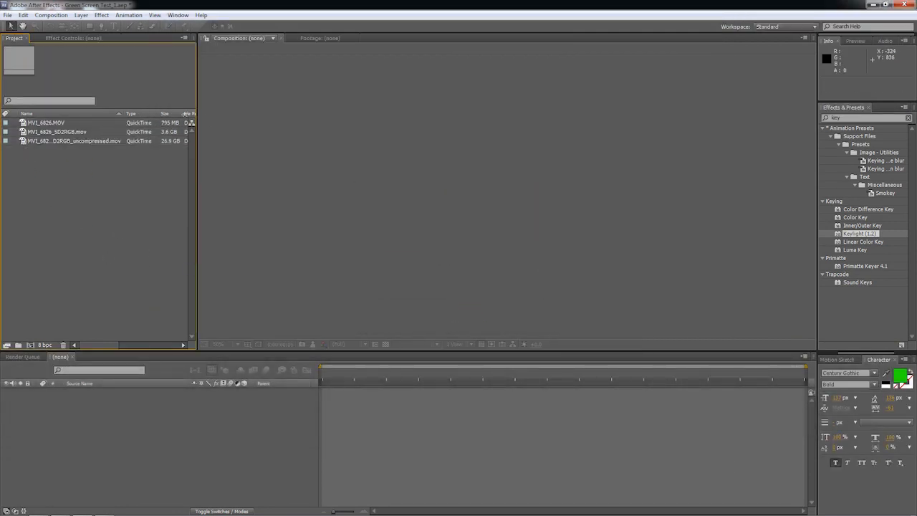
# Widen the project listing and its size column, and compare the file sizes of the three imported clips.
pyautogui.moveTo(200, 120); pyautogui.dragTo(256, 121)
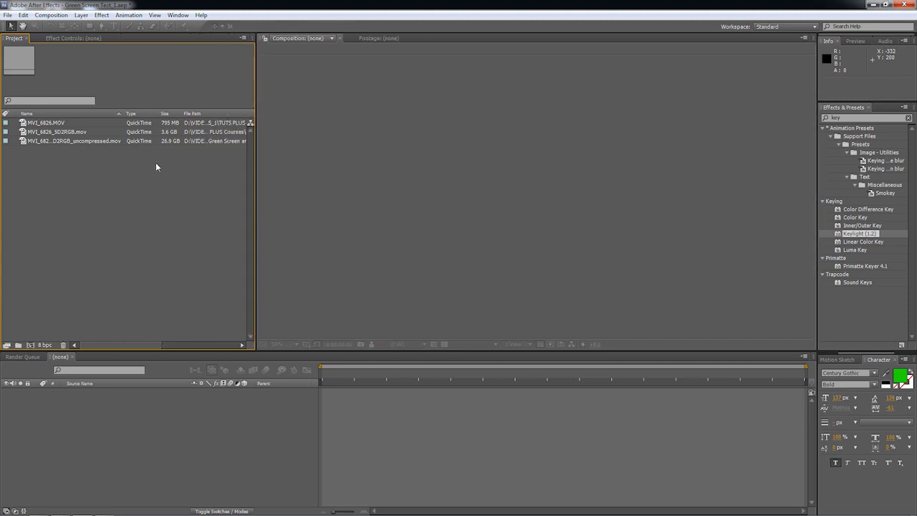
pyautogui.moveTo(182, 120); pyautogui.dragTo(191, 118)
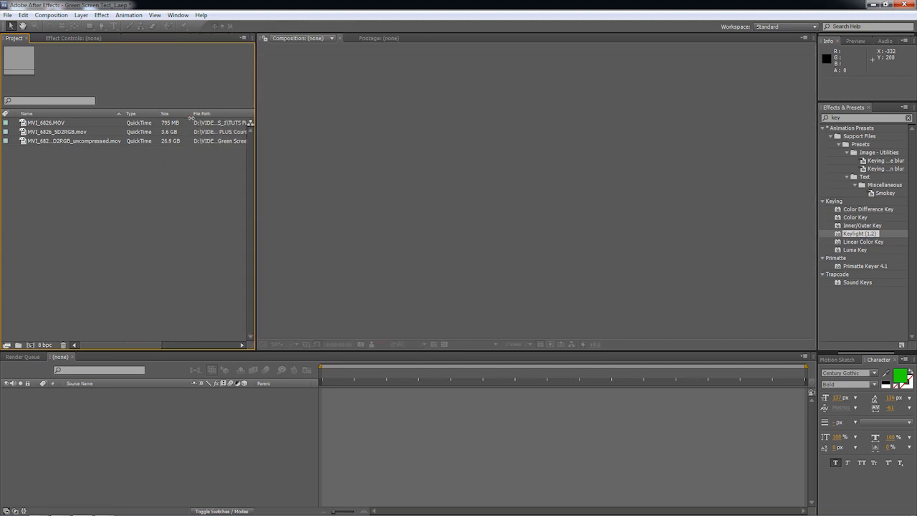
pyautogui.click(170, 124)
pyautogui.click(170, 141)
pyautogui.click(77, 132)
pyautogui.click(72, 125)
pyautogui.click(85, 141)
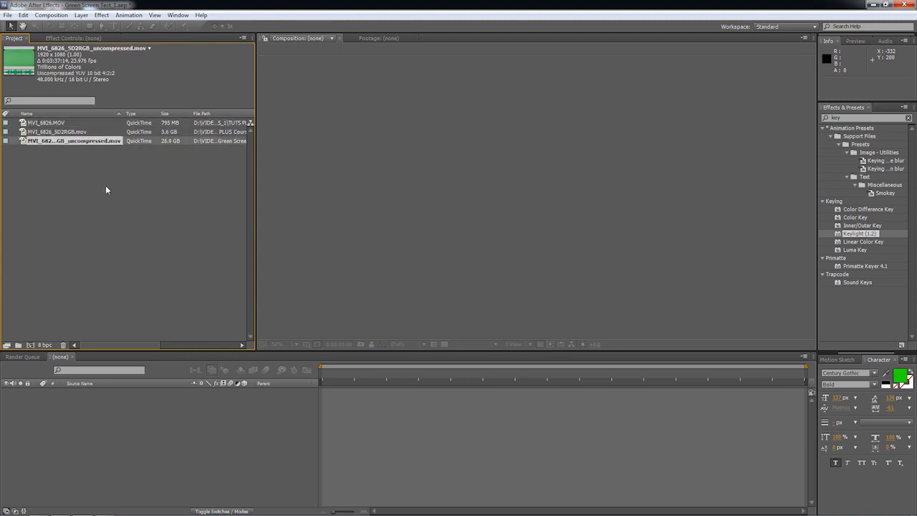
# Examine the codec and color depth details of each of the three MVI_6826 clips in turn.
pyautogui.click(48, 123)
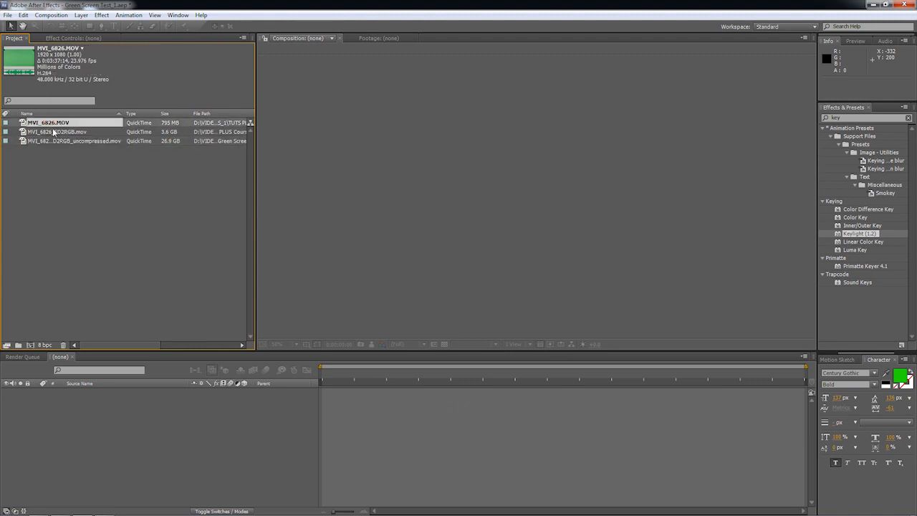
pyautogui.click(55, 134)
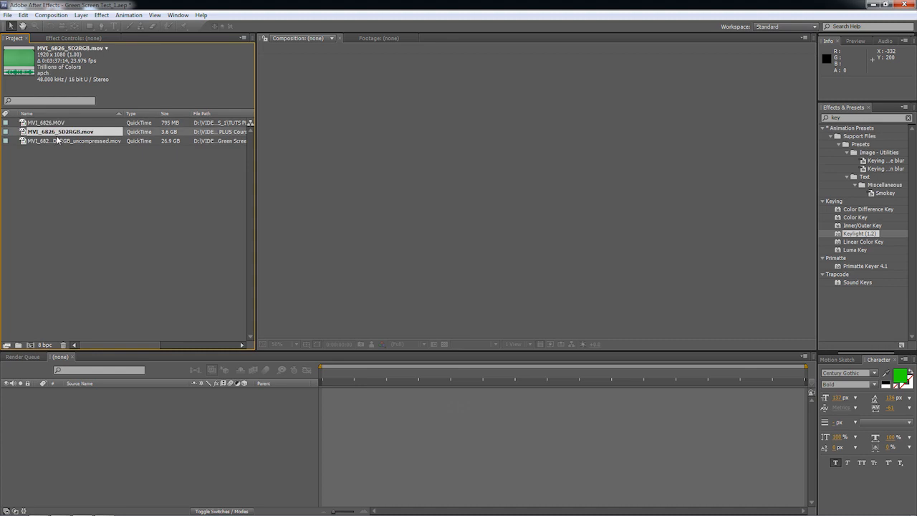
pyautogui.click(79, 158)
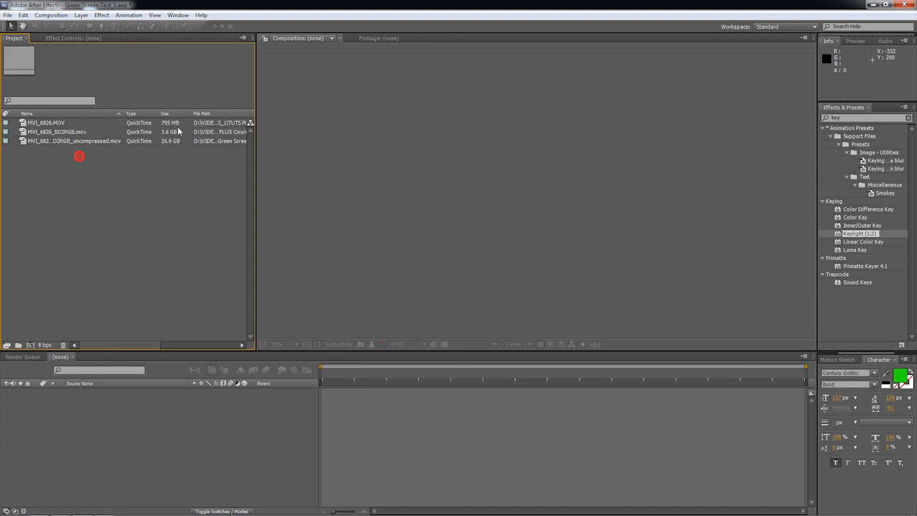
pyautogui.click(47, 123)
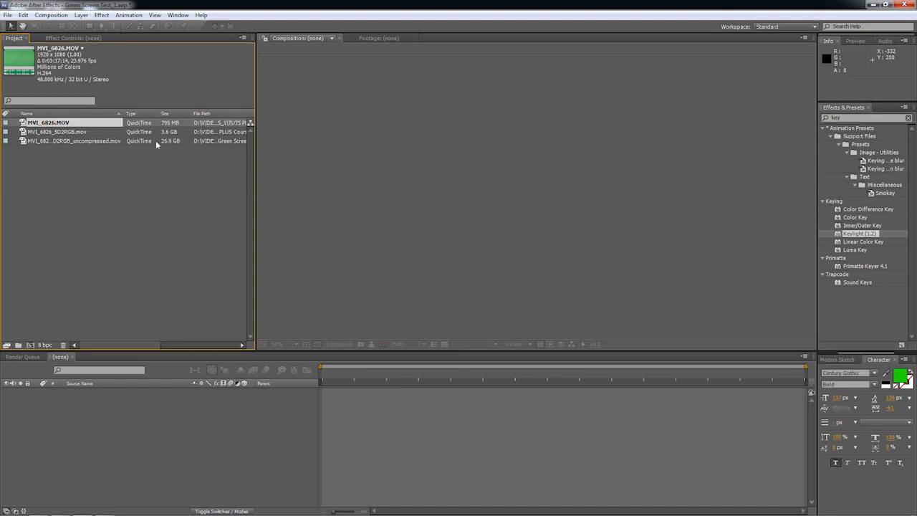
pyautogui.click(82, 134)
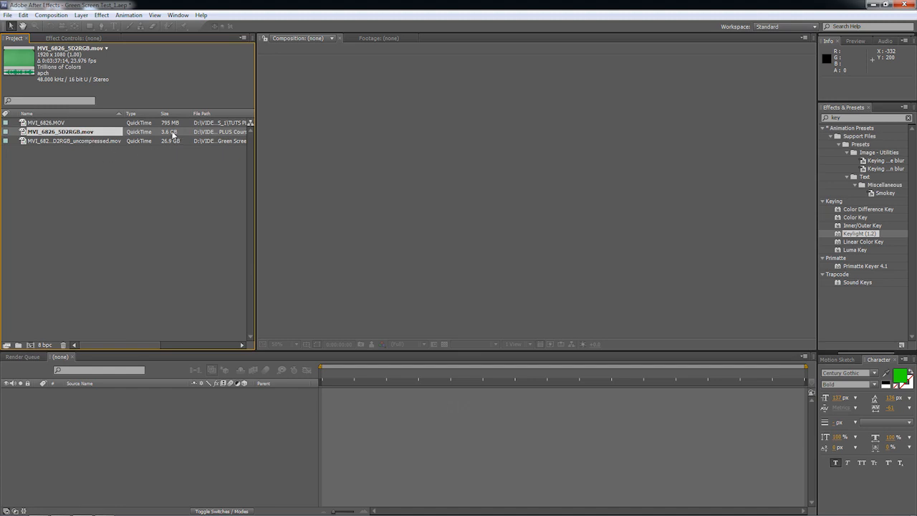
pyautogui.click(47, 140)
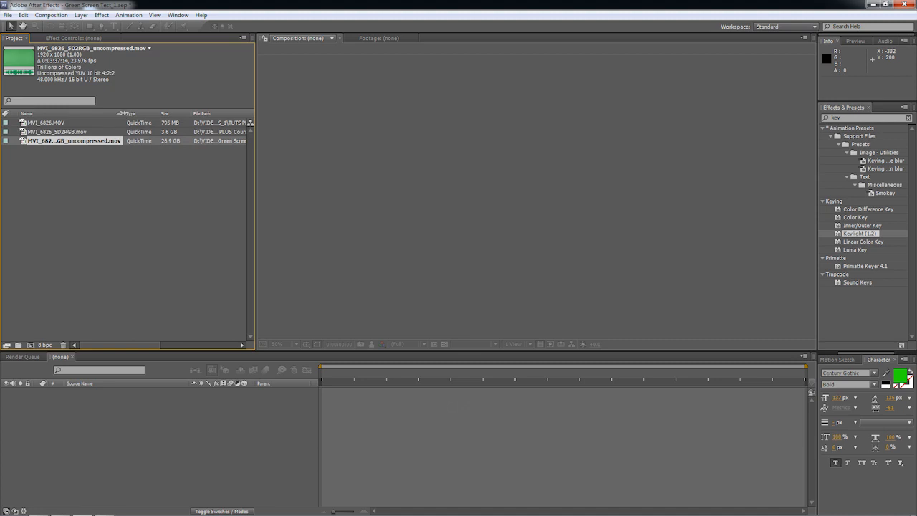
pyautogui.click(108, 174)
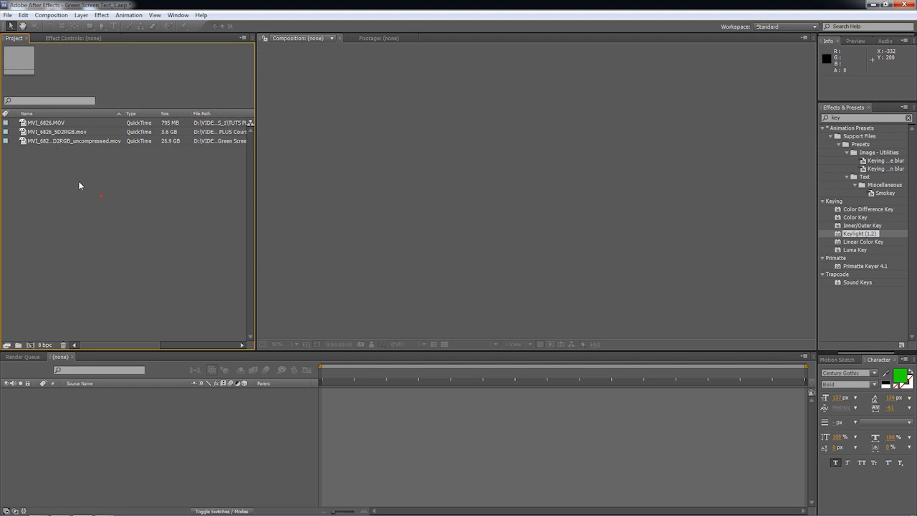
# Create a new composition from the MVI_6826.MOV footage.
pyautogui.click(15, 126)
pyautogui.click(32, 167)
pyautogui.moveTo(22, 123); pyautogui.dragTo(32, 347)
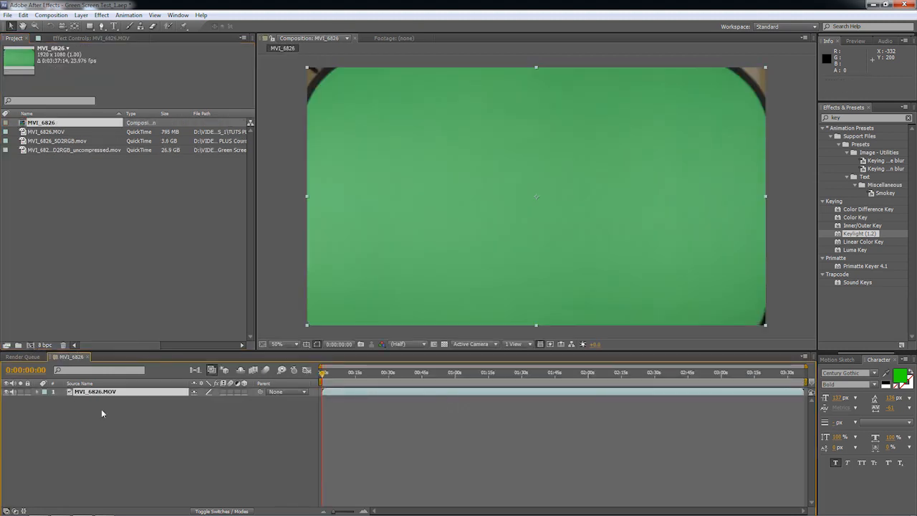
pyautogui.click(130, 393)
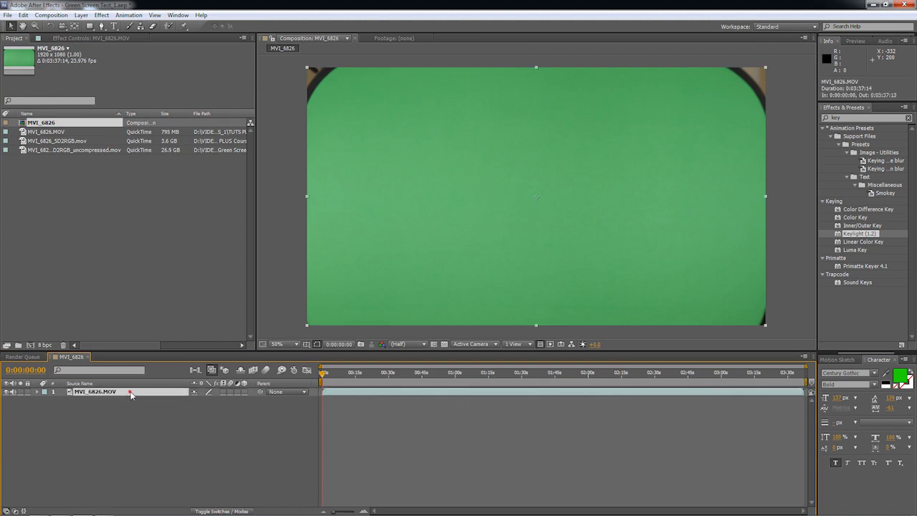
# Add MVI_6826_5D2RGB.mov and MVI_6826_5D2RGB_uncompressed.mov as layers above MVI_6826.MOV, with the uncompressed clip topmost.
pyautogui.click(43, 141)
pyautogui.hotkey('ctrl', '/')
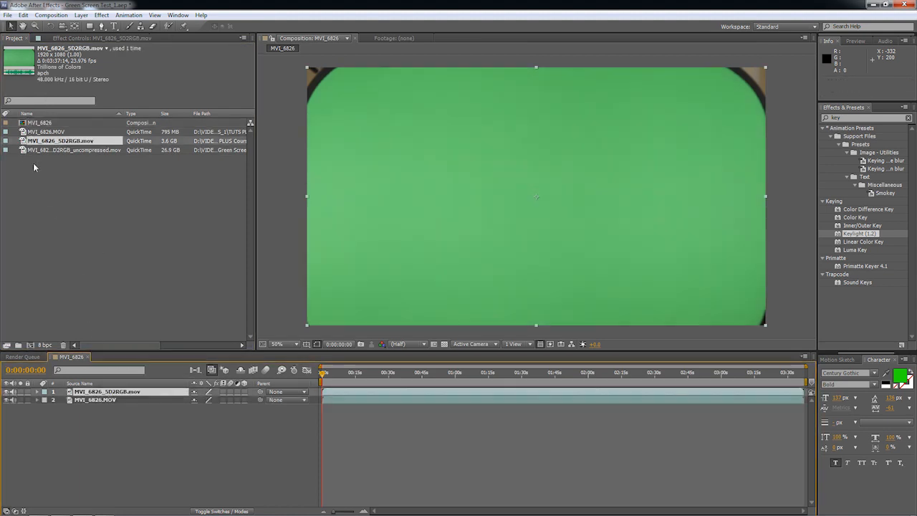
pyautogui.moveTo(28, 152); pyautogui.dragTo(72, 395)
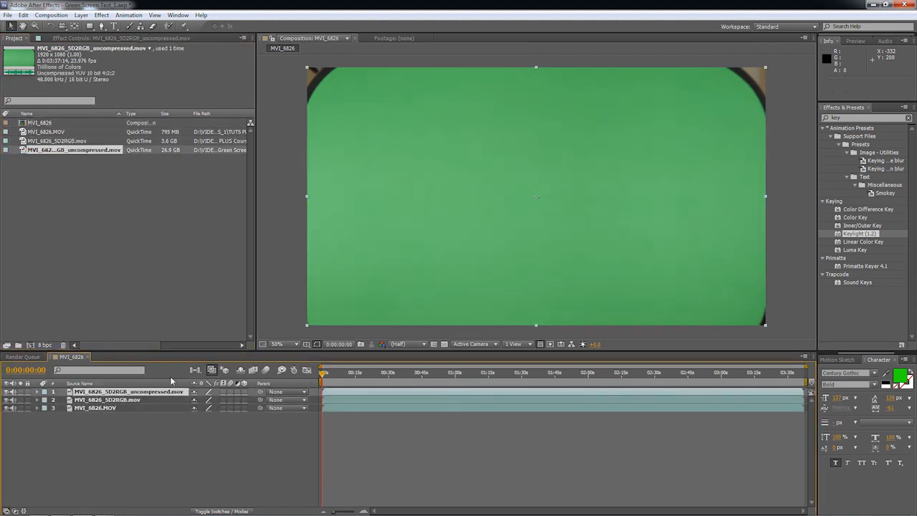
# Go to 0:00:29:23 where the man is in frame, and leave only the MVI_6826.MOV layer visible.
pyautogui.moveTo(345, 384); pyautogui.dragTo(331, 380)
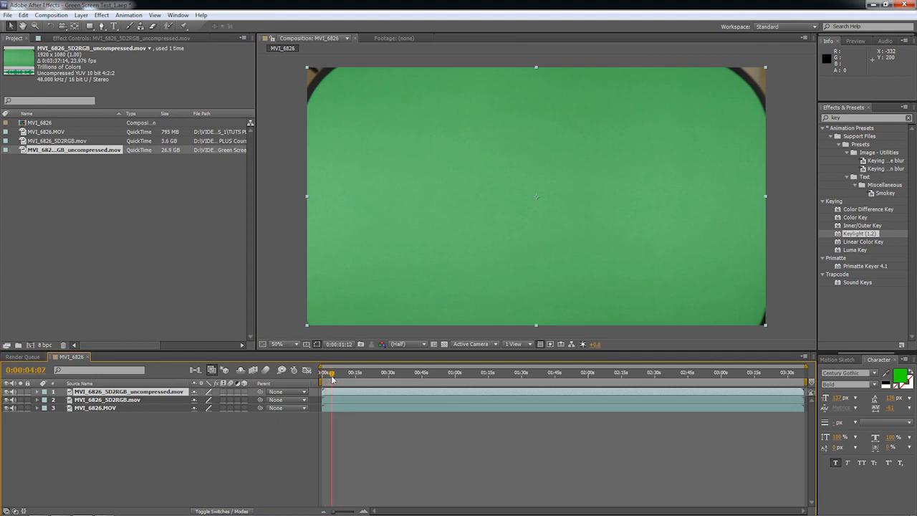
pyautogui.click(387, 373)
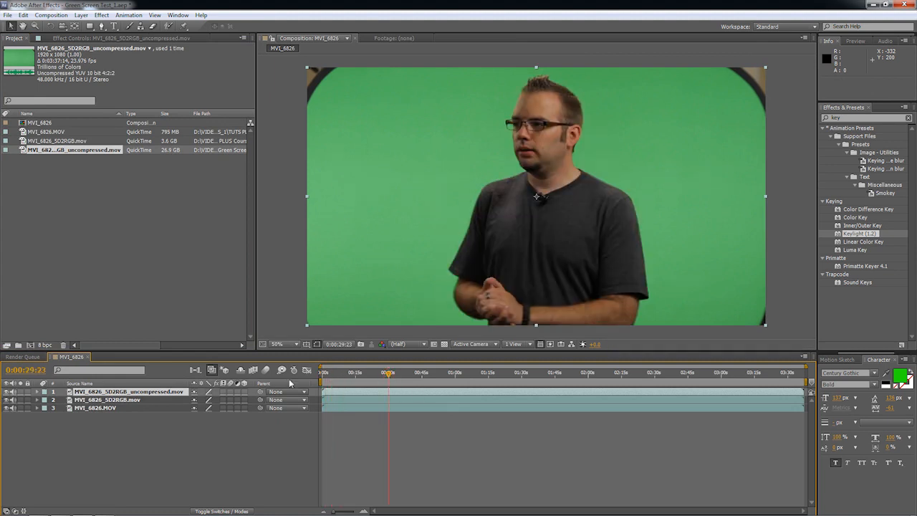
pyautogui.moveTo(6, 392)
pyautogui.mouseDown()
pyautogui.moveTo(8, 420)
pyautogui.moveTo(13, 409)
pyautogui.mouseUp()
pyautogui.click(7, 407)
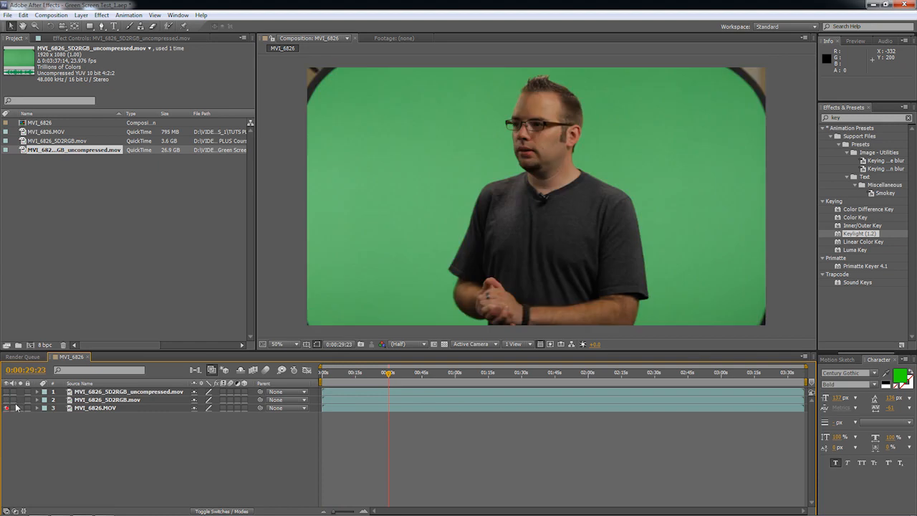
# Go to 0:00:18:02 and magnify the man's ear against the green screen at 800%.
pyautogui.scroll(4, 521, 221)
pyautogui.moveTo(521, 221); pyautogui.dragTo(451, 94)
pyautogui.click(363, 374)
pyautogui.moveTo(383, 217); pyautogui.dragTo(352, 256)
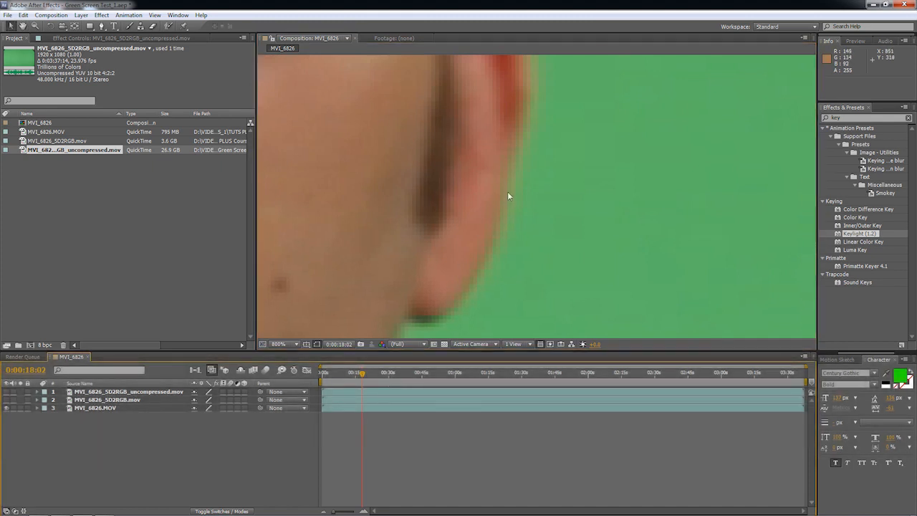
# Toggle the MVI_6826_5D2RGB.mov layer's visibility repeatedly to compare its ear edge with the original MVI_6826.MOV.
pyautogui.click(7, 400)
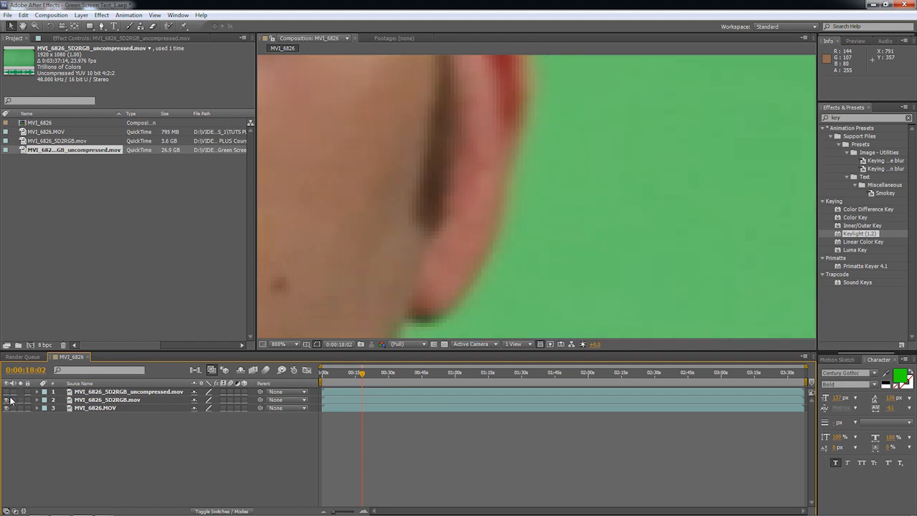
pyautogui.click(6, 400)
pyautogui.click(6, 401)
pyautogui.click(6, 400)
pyautogui.click(7, 400)
pyautogui.click(7, 400)
pyautogui.click(7, 400)
pyautogui.click(6, 401)
pyautogui.click(6, 401)
# Toggle the uncompressed layer's visibility repeatedly to compare its ear edge with the MVI_6826_5D2RGB.mov layer.
pyautogui.click(7, 392)
pyautogui.click(6, 391)
pyautogui.click(7, 392)
pyautogui.click(6, 392)
pyautogui.click(6, 392)
pyautogui.click(7, 392)
pyautogui.click(7, 392)
pyautogui.click(6, 391)
pyautogui.click(6, 392)
pyautogui.click(7, 391)
pyautogui.click(6, 392)
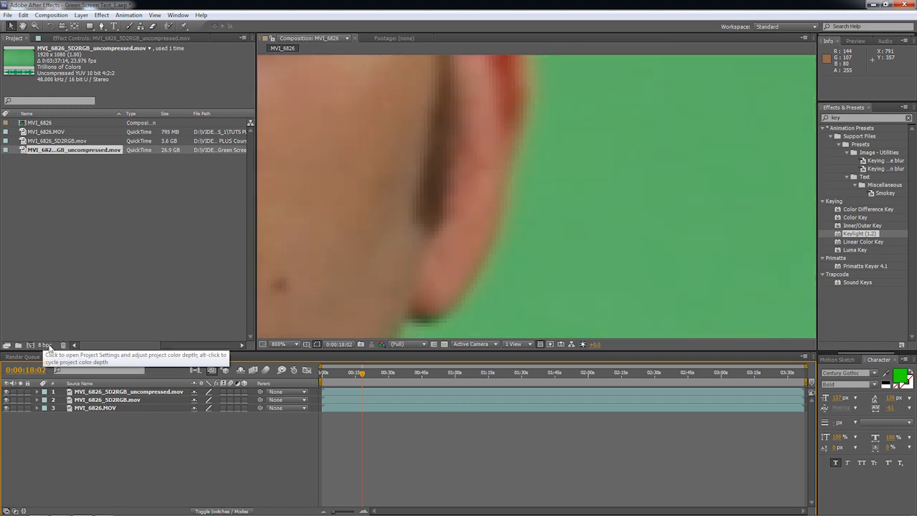
# Switch the project color depth to 32 bpc, compare the 5D2RGB layers, and return it to 8 bpc.
pyautogui.keyDown('alt'); pyautogui.click(47, 345); pyautogui.keyUp('alt')
pyautogui.keyDown('alt'); pyautogui.click(47, 345); pyautogui.keyUp('alt')
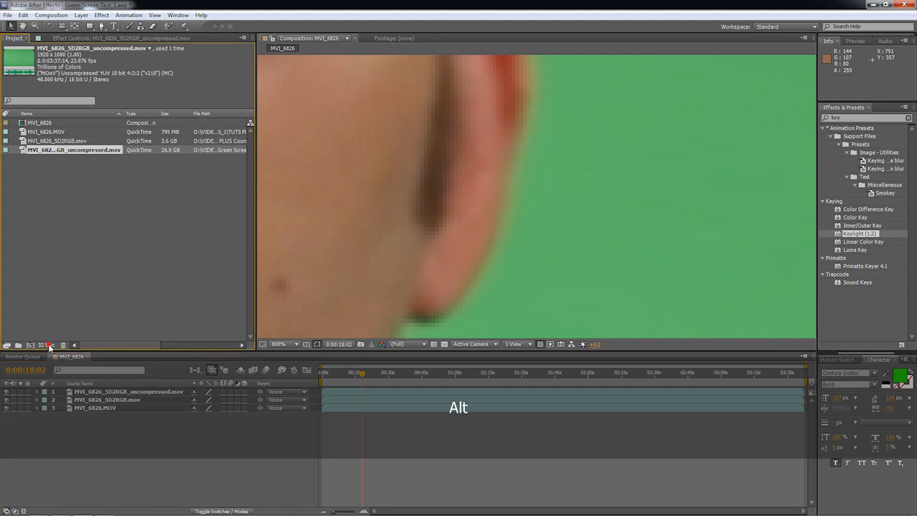
pyautogui.click(6, 400)
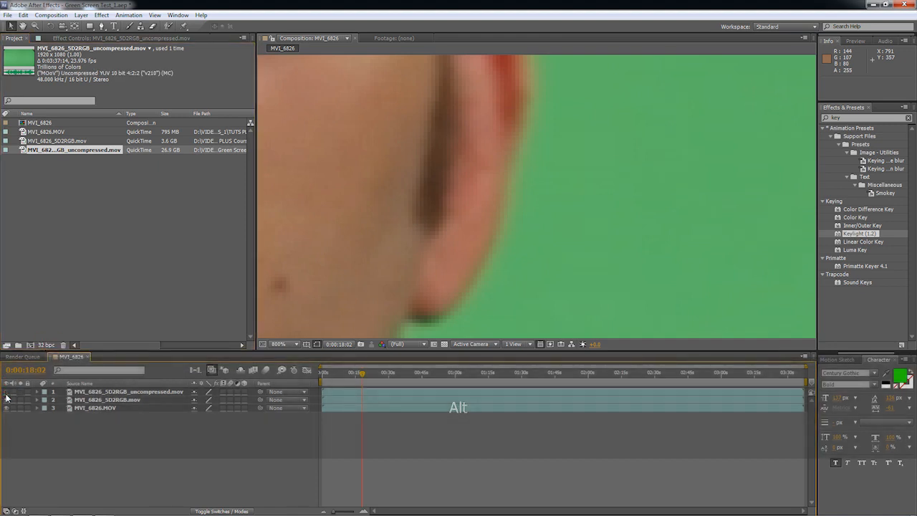
pyautogui.click(6, 401)
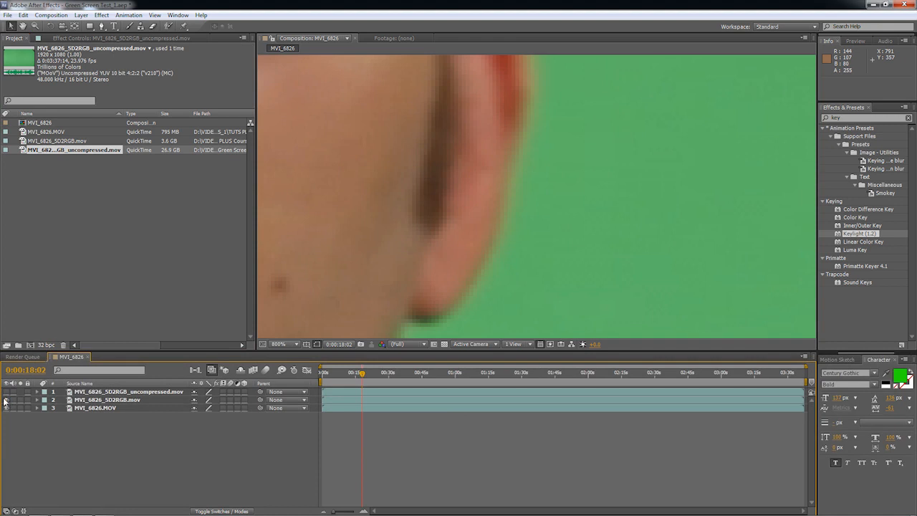
pyautogui.keyDown('alt'); pyautogui.click(46, 346); pyautogui.keyUp('alt')
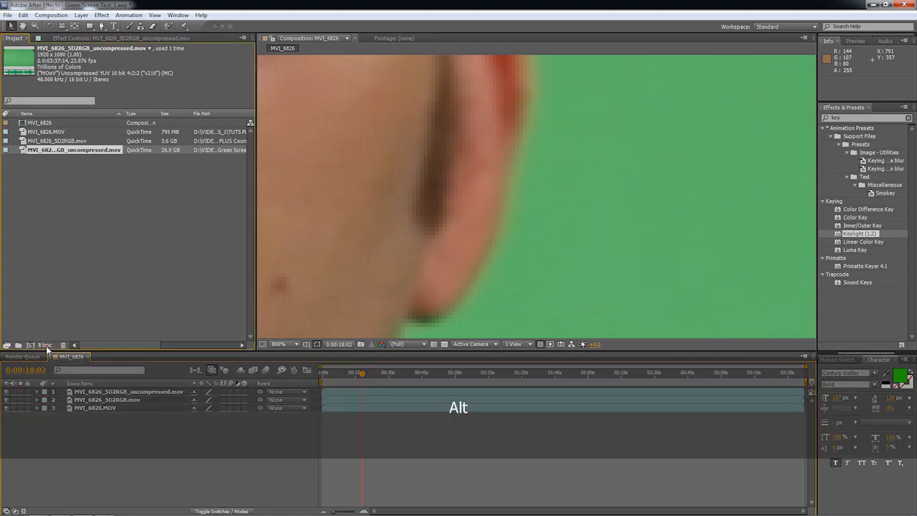
# Compare the cheek and earlobe detail with the uncompressed layer shown and hidden at 8 bpc.
pyautogui.scroll(2, 466, 224)
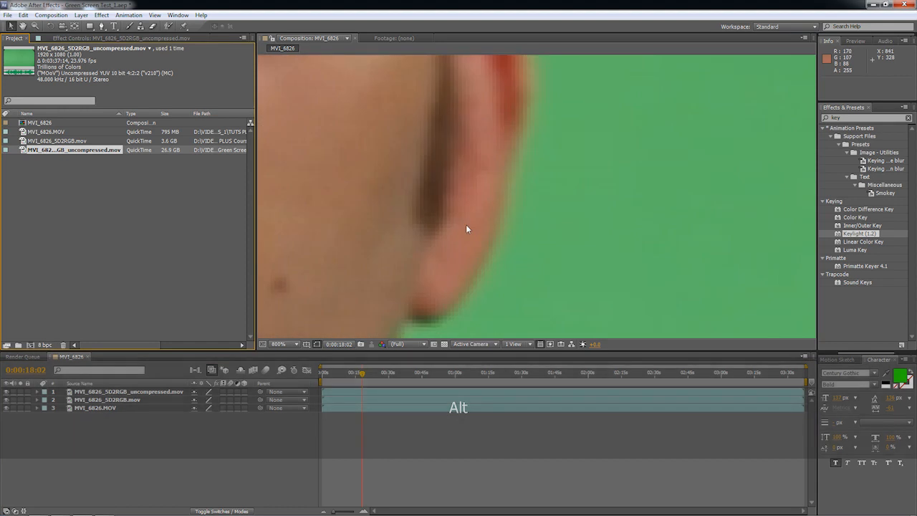
pyautogui.scroll(-1, 463, 228)
pyautogui.press('space')
pyautogui.moveTo(420, 245); pyautogui.dragTo(461, 217)
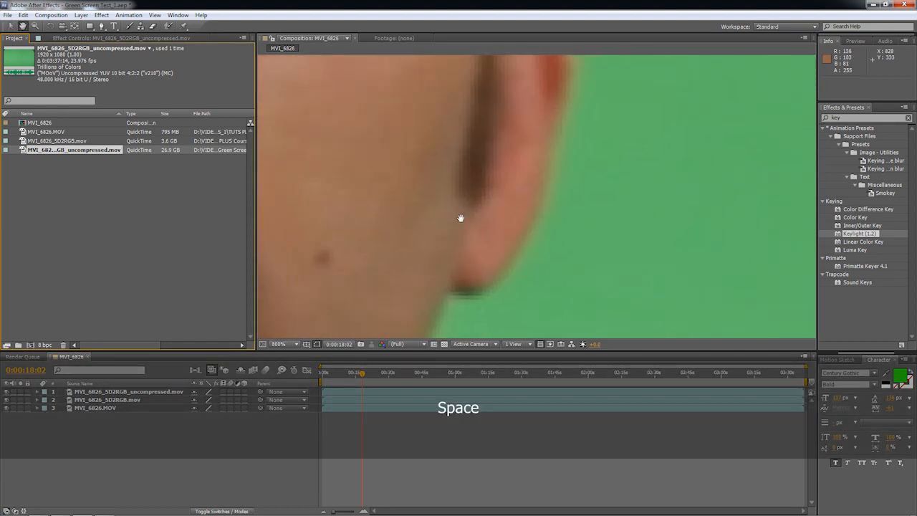
pyautogui.click(6, 392)
pyautogui.click(6, 392)
pyautogui.click(5, 392)
pyautogui.click(5, 392)
pyautogui.click(6, 392)
pyautogui.click(6, 392)
pyautogui.click(6, 391)
pyautogui.click(5, 392)
pyautogui.click(6, 392)
pyautogui.click(6, 392)
# Magnify the earlobe edge to 1600% and compare its pixels with the uncompressed layer shown and hidden.
pyautogui.scroll(1, 448, 239)
pyautogui.press('space')
pyautogui.moveTo(448, 241); pyautogui.dragTo(406, 195)
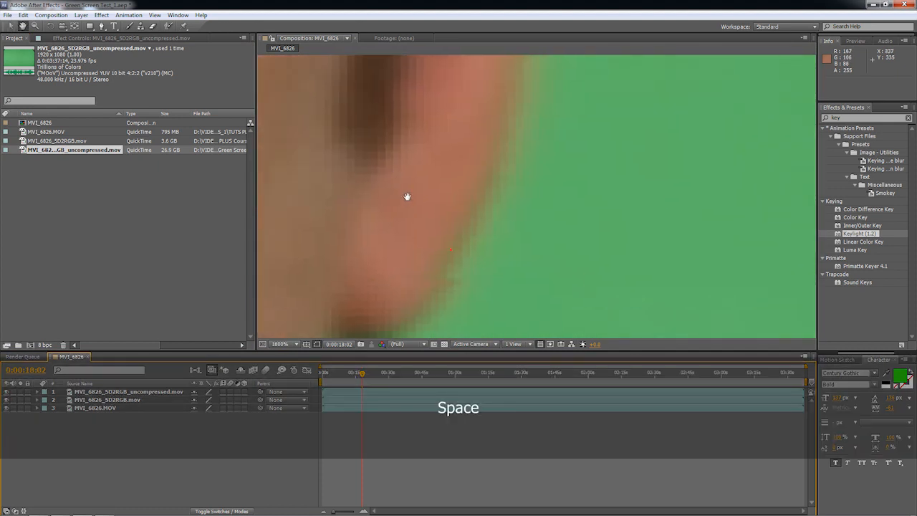
pyautogui.click(6, 391)
pyautogui.click(6, 392)
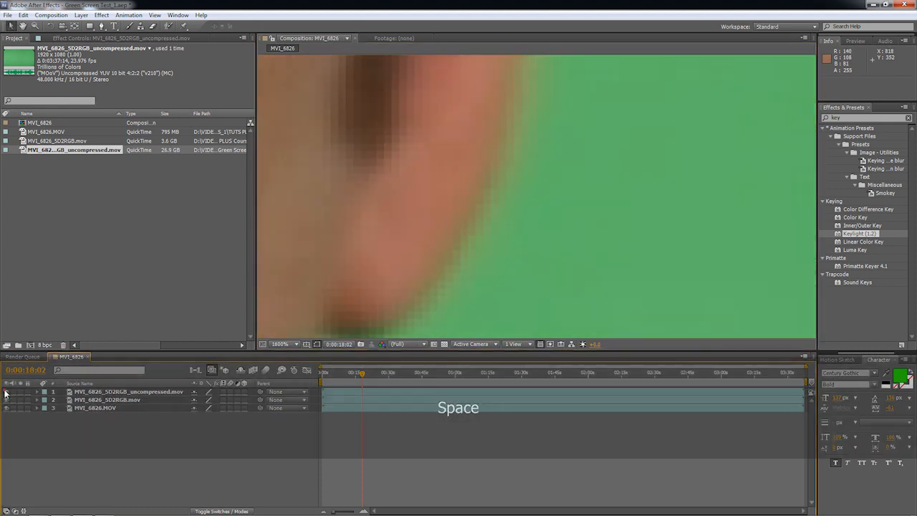
pyautogui.click(6, 392)
pyautogui.click(6, 392)
pyautogui.click(6, 391)
pyautogui.click(6, 392)
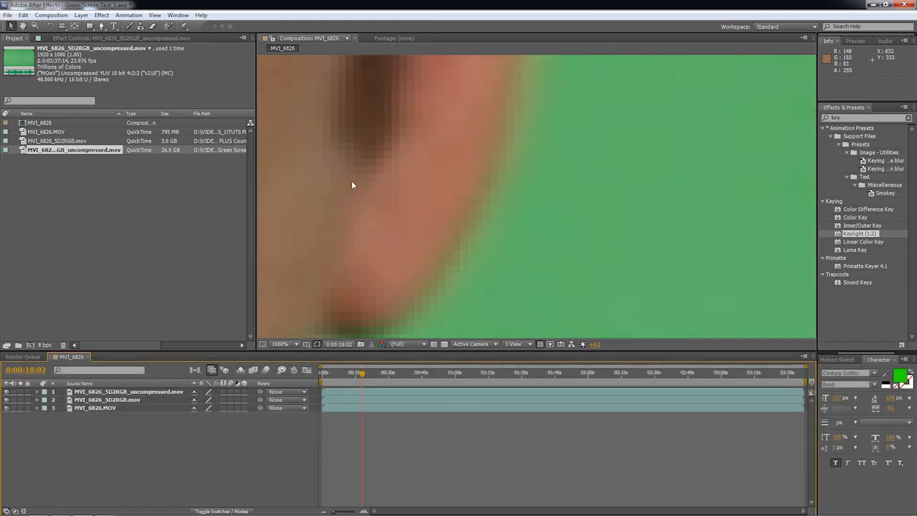
# Delete the MVI_6826_5D2RGB_uncompressed.mov layer from the composition and its footage from the project.
pyautogui.click(120, 392)
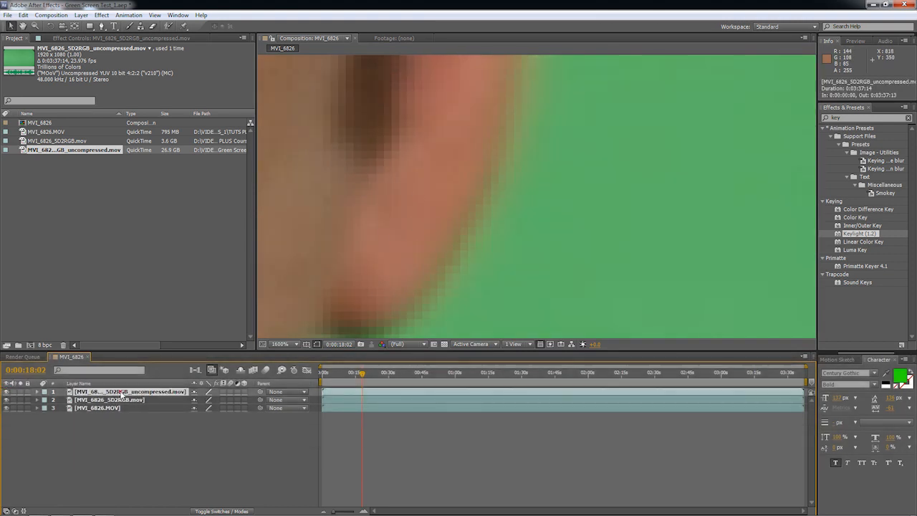
pyautogui.press('Delete')
pyautogui.click(86, 180)
pyautogui.click(63, 151)
pyautogui.press('Delete')
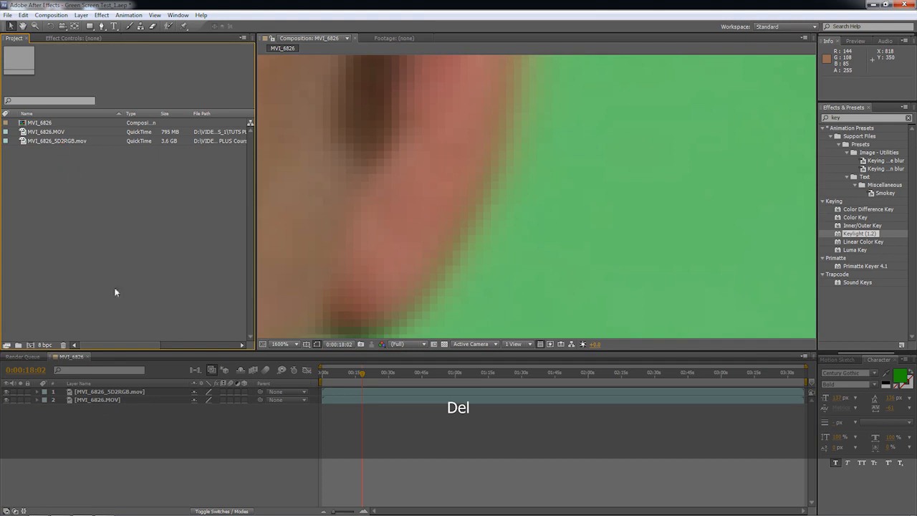
# Delete the MVI_6826.MOV layer from the composition.
pyautogui.click(93, 399)
pyautogui.press('Delete')
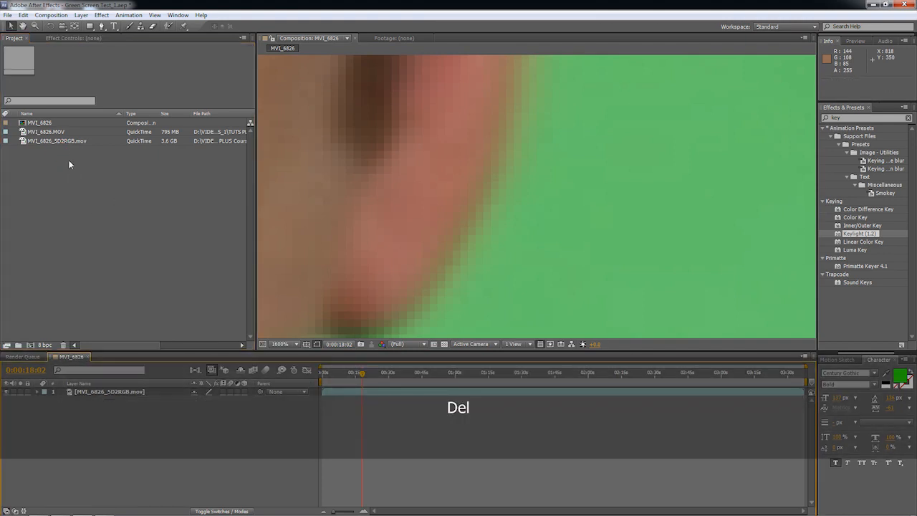
# Delete the MVI_6826.MOV footage from the project and undo that deletion.
pyautogui.click(32, 131)
pyautogui.press('Delete')
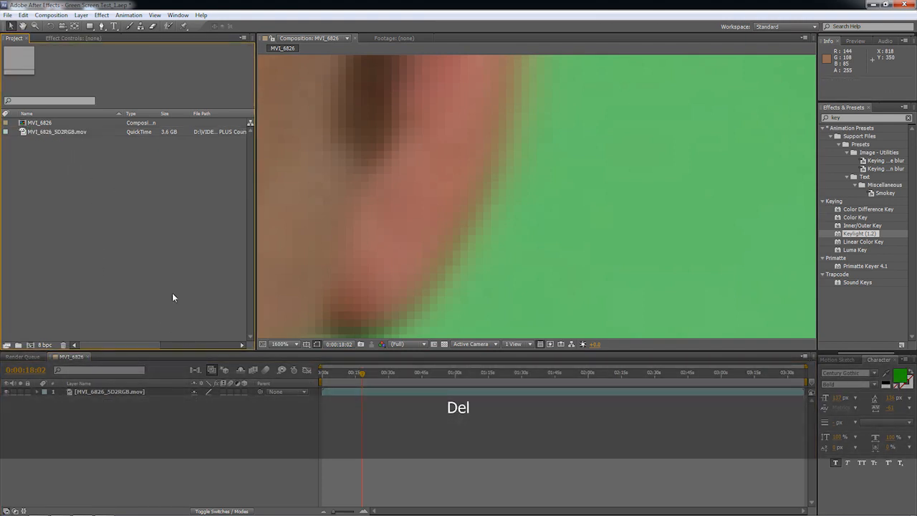
pyautogui.hotkey('ctrl', 'z')
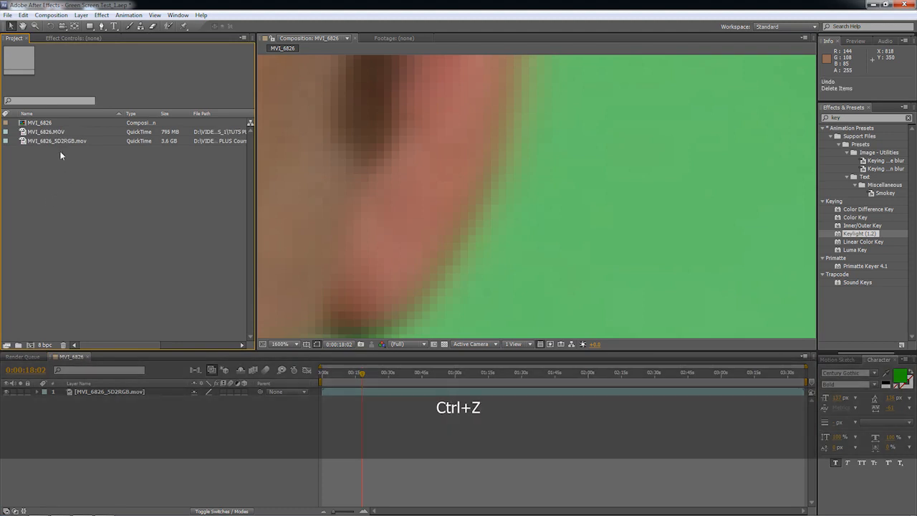
pyautogui.click(32, 132)
pyautogui.click(51, 170)
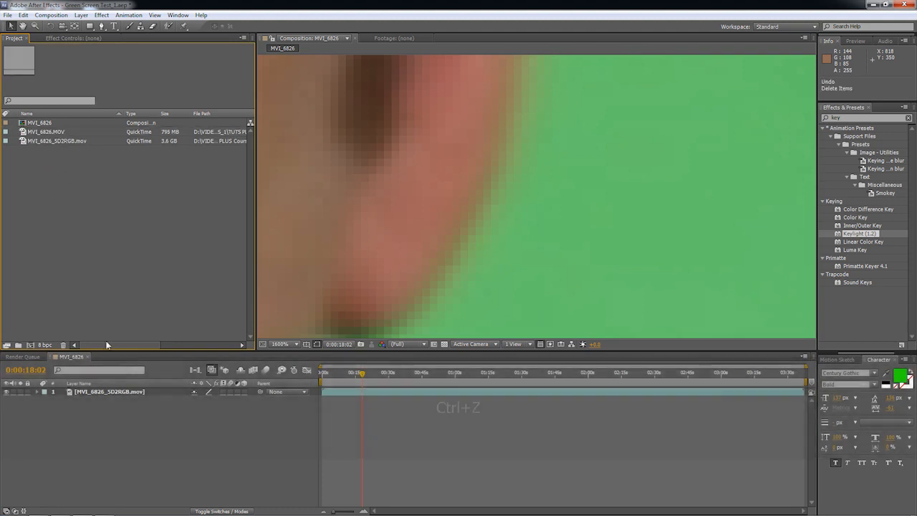
# Trim the start of the MVI_6826_5D2RGB.mov layer to 0:00:28:05.
pyautogui.scroll(-1, 477, 162)
pyautogui.scroll(1, 477, 163)
pyautogui.scroll(-1, 475, 164)
pyautogui.scroll(1, 475, 165)
pyautogui.scroll(-1, 474, 168)
pyautogui.press('space')
pyautogui.moveTo(475, 167); pyautogui.dragTo(638, 99)
pyautogui.scroll(-3, 534, 159)
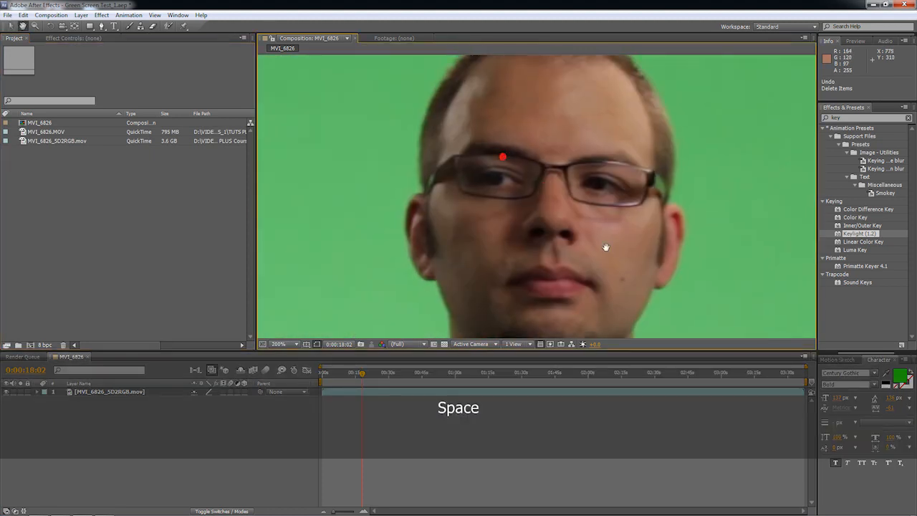
pyautogui.scroll(-2, 592, 251)
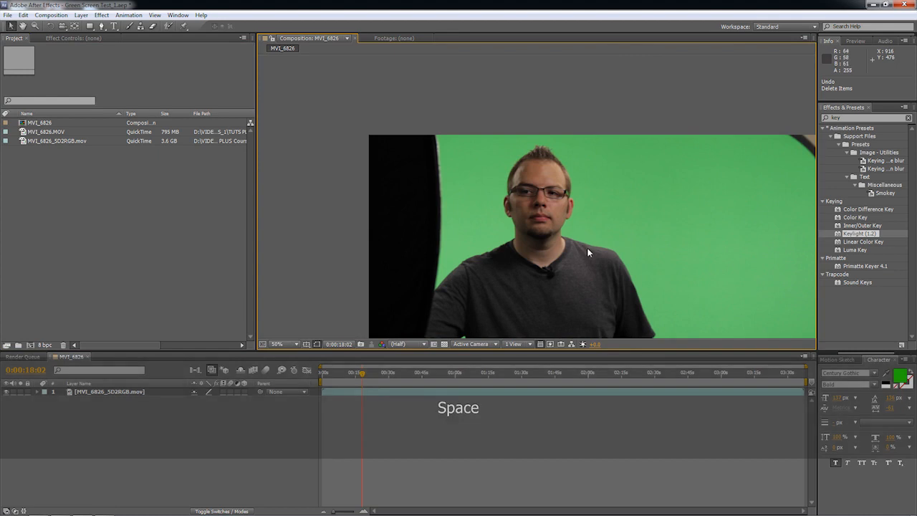
pyautogui.moveTo(369, 377); pyautogui.dragTo(387, 376)
pyautogui.moveTo(323, 392); pyautogui.dragTo(393, 402)
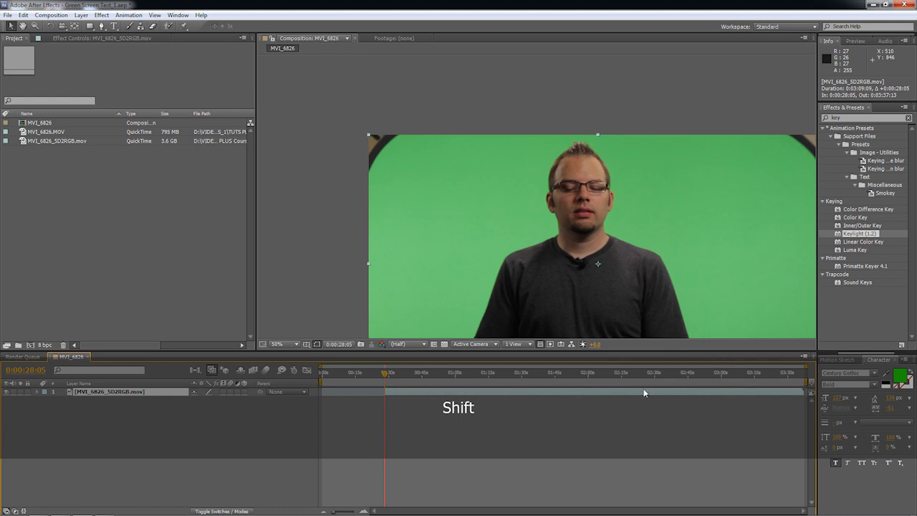
# Set the work area to begin at 0:00:28:05 and trim the composition to the work area.
pyautogui.click(473, 375)
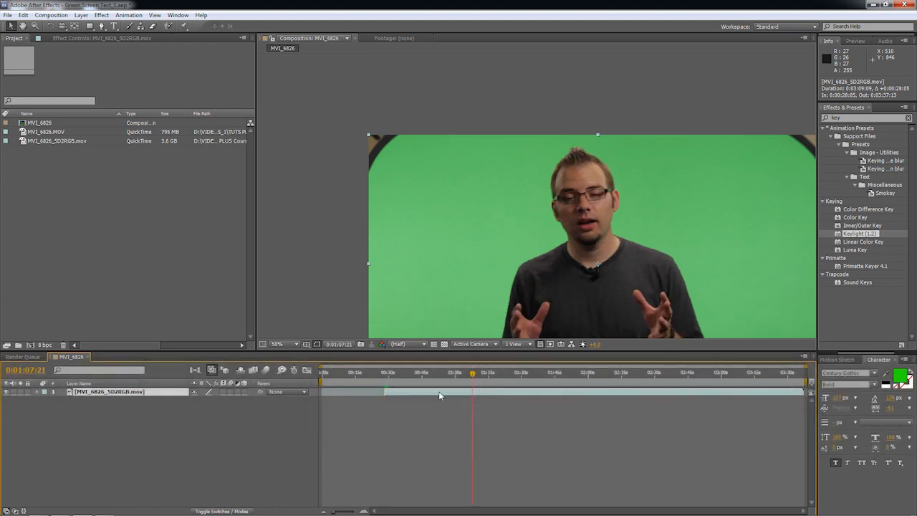
pyautogui.rightClick(438, 391)
pyautogui.click(400, 389)
pyautogui.keyDown('shift'); pyautogui.click(386, 375); pyautogui.keyUp('shift')
pyautogui.press('b')
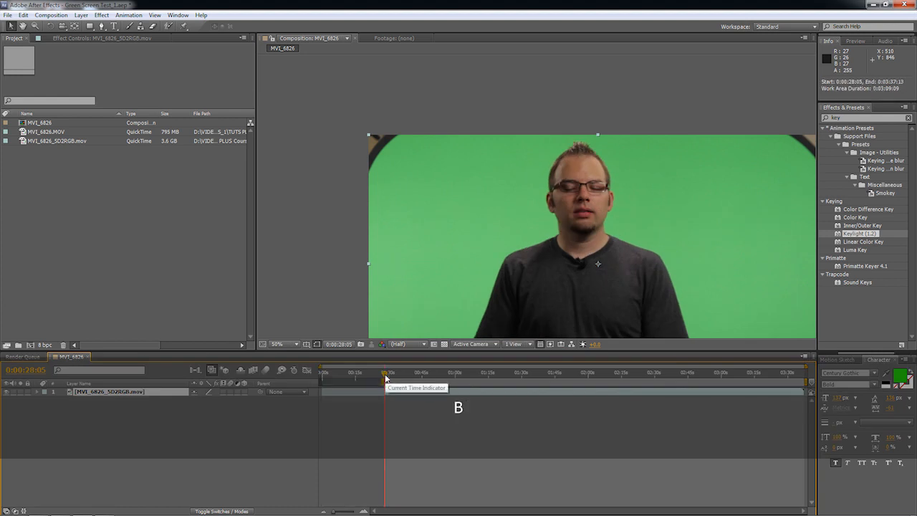
pyautogui.rightClick(409, 381)
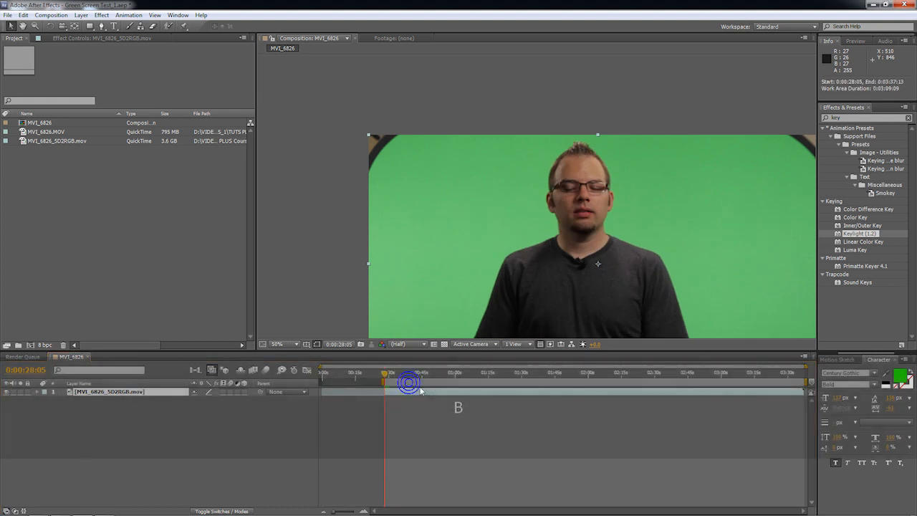
pyautogui.click(446, 410)
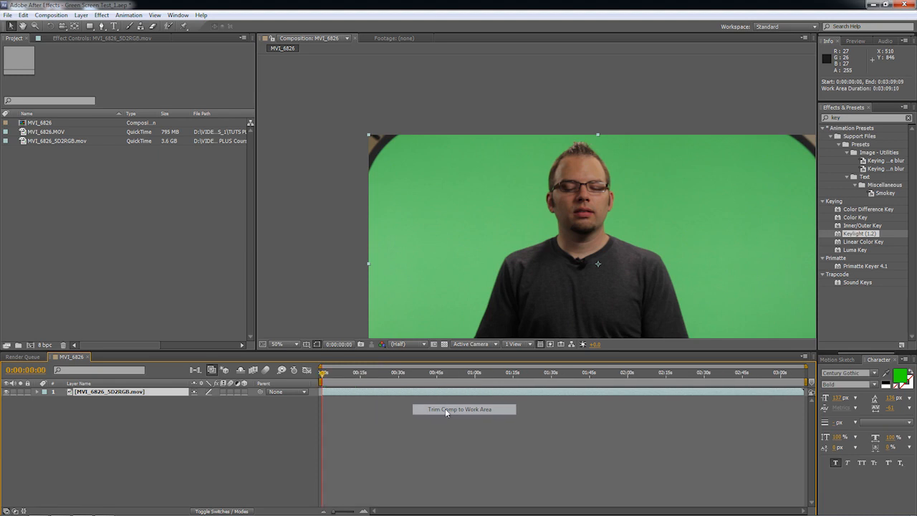
# Pre-compose the MVI_6826_5D2RGB.mov layer as Source Footage, moving all attributes into the new composition.
pyautogui.moveTo(322, 374); pyautogui.dragTo(257, 387)
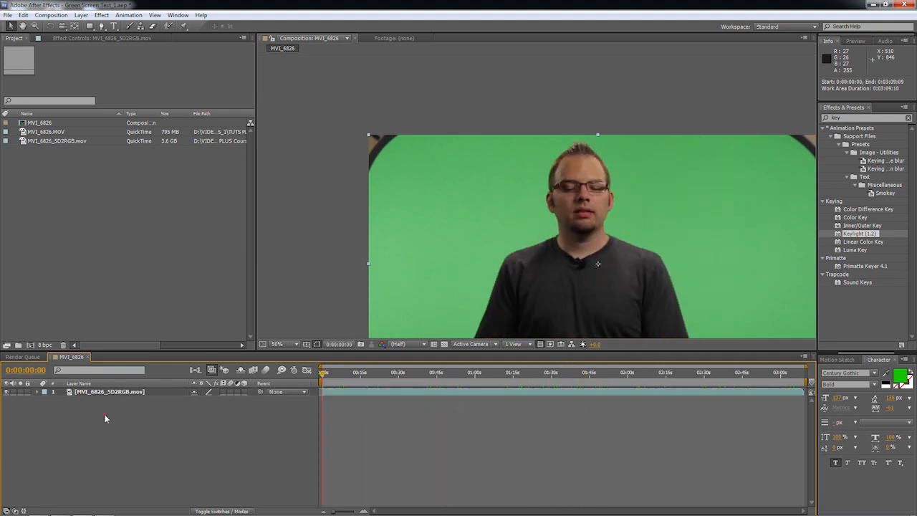
pyautogui.click(136, 394)
pyautogui.click(142, 409)
pyautogui.click(144, 391)
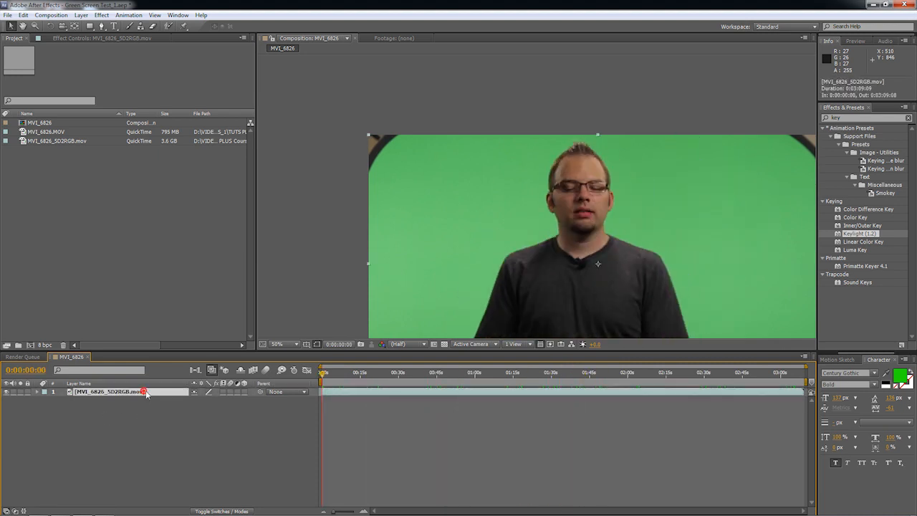
pyautogui.click(96, 408)
pyautogui.click(106, 393)
pyautogui.click(81, 15)
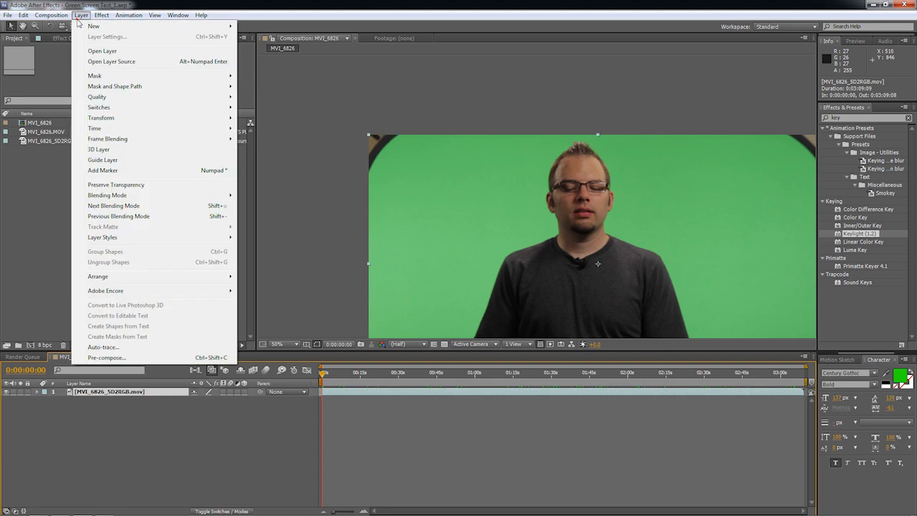
pyautogui.click(104, 357)
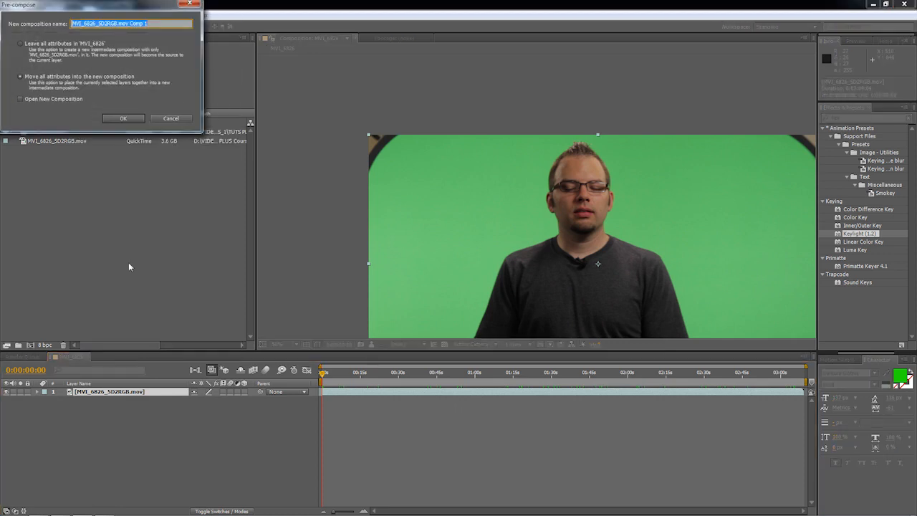
pyautogui.write('Source Footage')
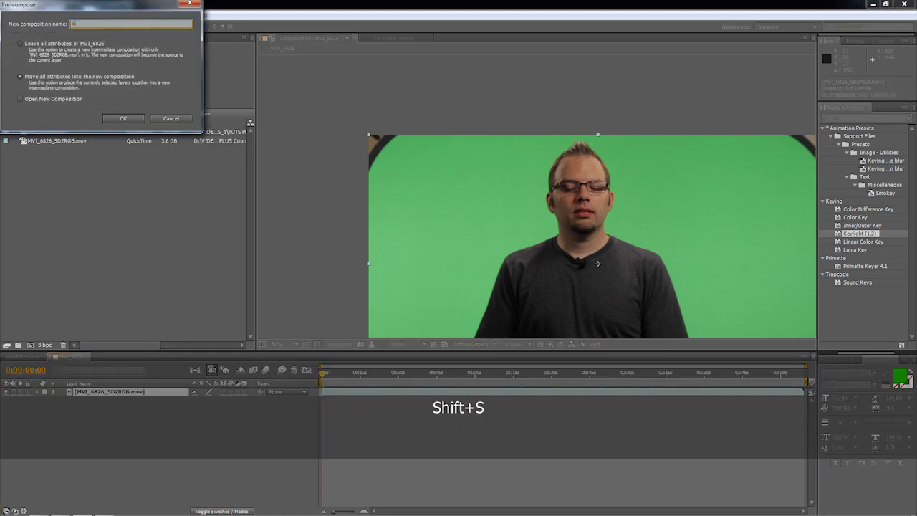
pyautogui.press('Return')
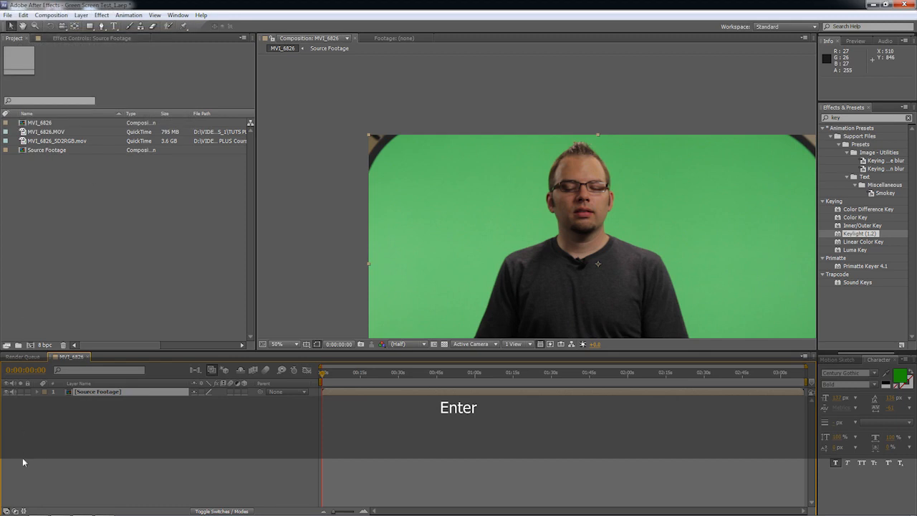
pyautogui.click(77, 413)
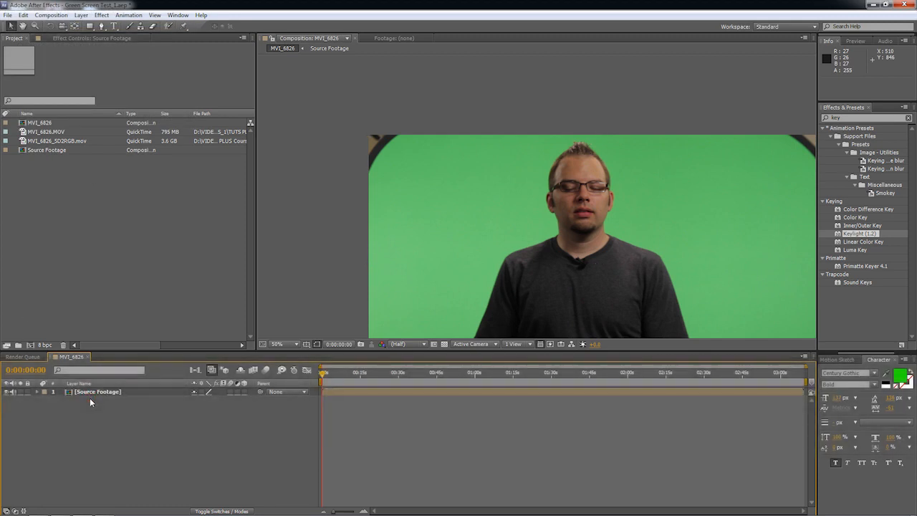
pyautogui.hotkey('shift', 'ctrl', 'c')
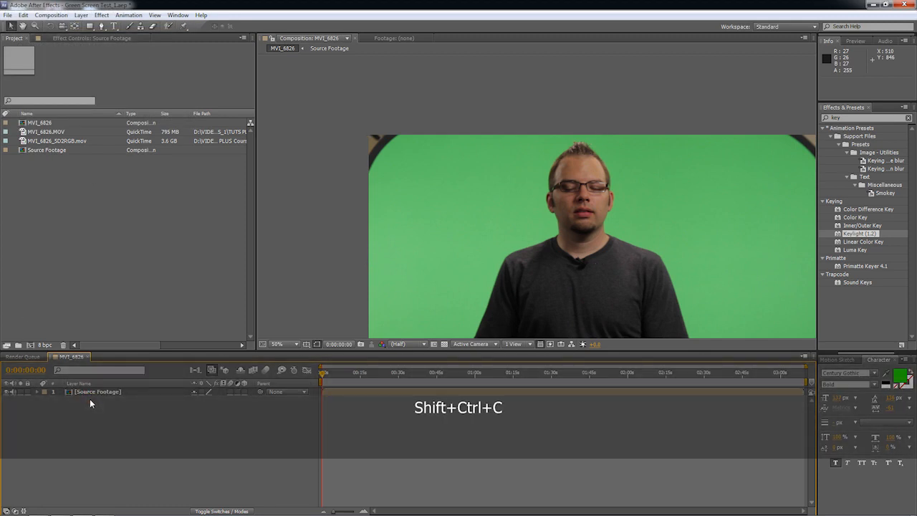
pyautogui.click(105, 396)
pyautogui.hotkey('shift', 'ctrl', 'c')
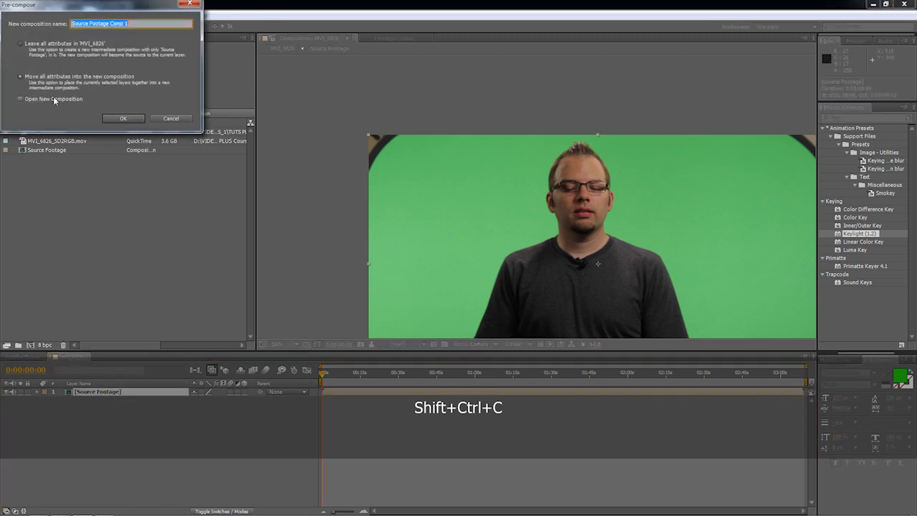
pyautogui.click(171, 117)
# Rename the MVI_6826 composition in the project as COMP 01.
pyautogui.moveTo(473, 373); pyautogui.dragTo(358, 374)
pyautogui.click(50, 123)
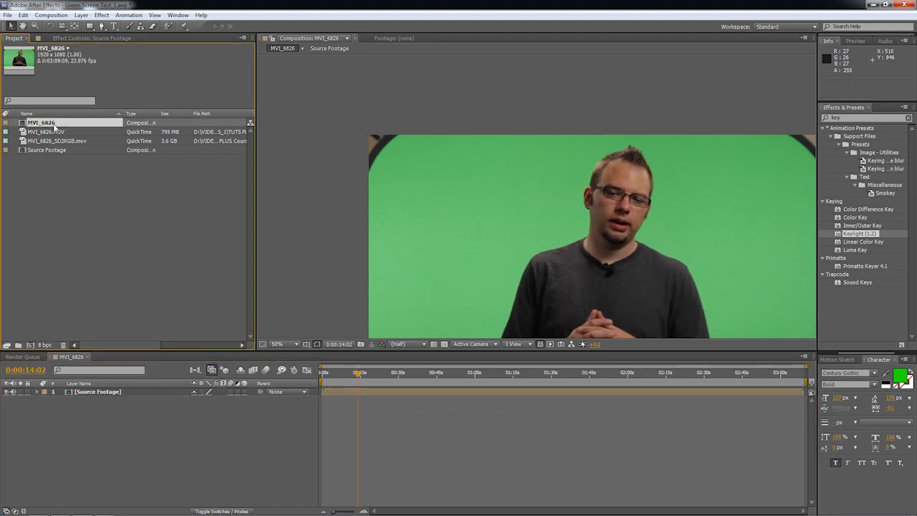
pyautogui.press('Return')
pyautogui.write('CA')
pyautogui.press('BackSpace')
pyautogui.write('OMP 01')
pyautogui.press('Return')
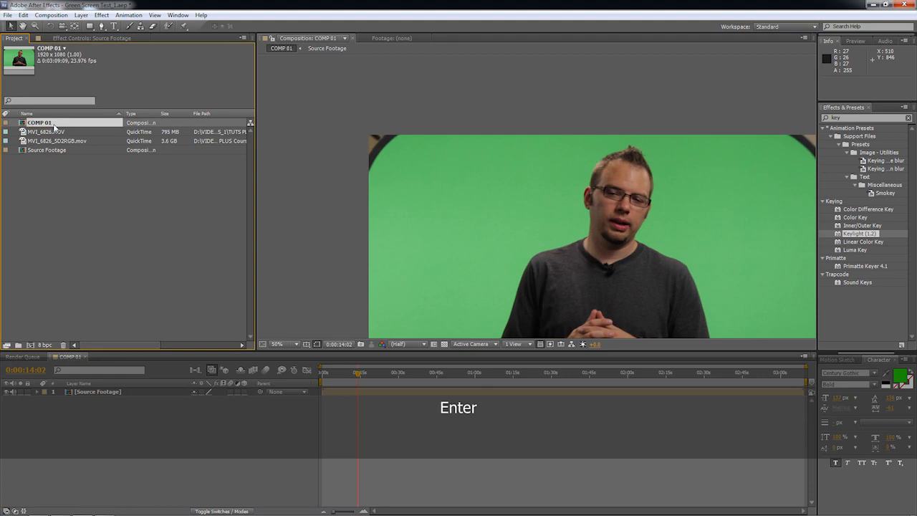
pyautogui.click(75, 230)
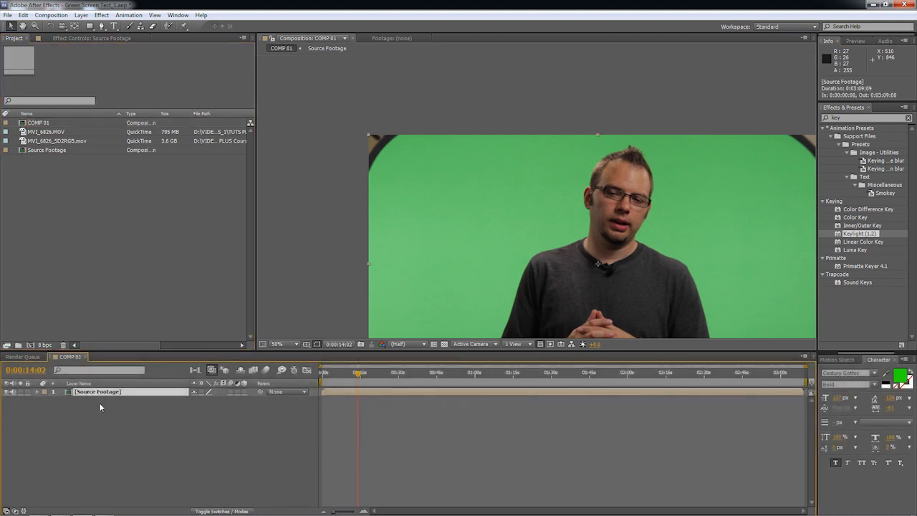
# Switch the timeline's name display from layer names to source names.
pyautogui.press('Return')
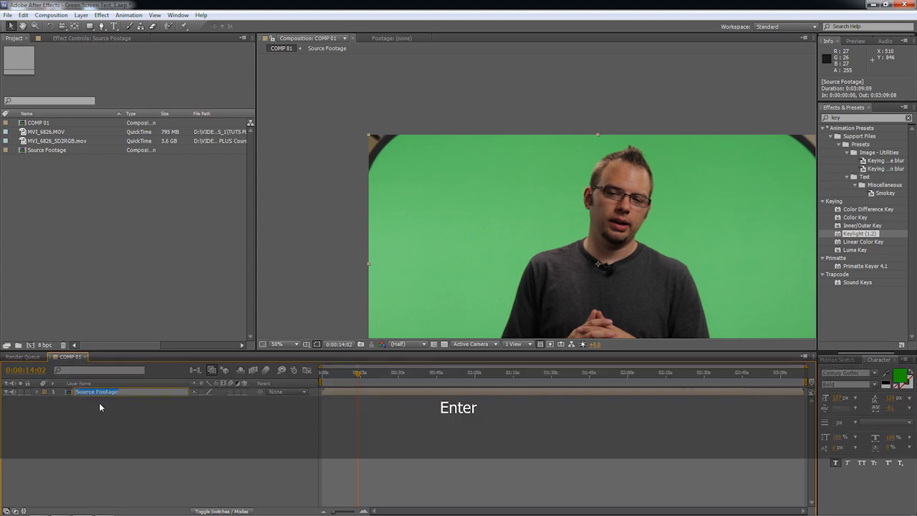
pyautogui.click(110, 427)
pyautogui.click(102, 383)
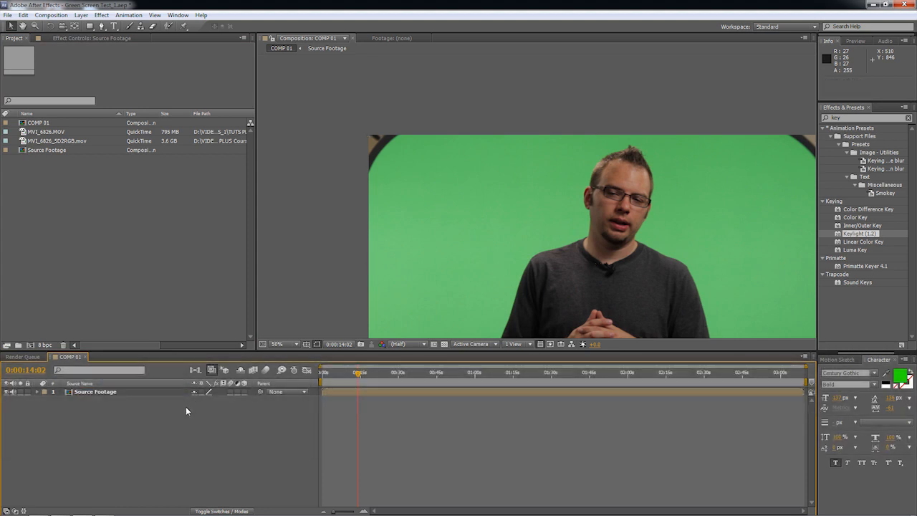
# Go to 0:00:52:12, frame the upper-left corner of the footage at 100%, and activate the Pen tool.
pyautogui.moveTo(468, 374); pyautogui.dragTo(455, 374)
pyautogui.scroll(-2, 509, 227)
pyautogui.press('space')
pyautogui.moveTo(548, 239); pyautogui.dragTo(503, 220)
pyautogui.scroll(2, 506, 228)
pyautogui.press('space')
pyautogui.moveTo(422, 233); pyautogui.dragTo(680, 245)
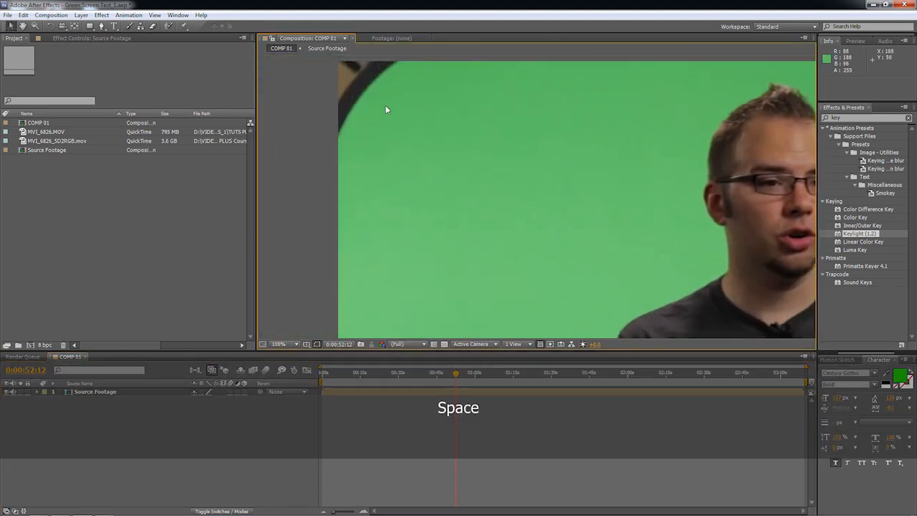
pyautogui.click(101, 26)
pyautogui.click(343, 169)
pyautogui.hotkey('ctrl', 'z')
pyautogui.hotkey('ctrl', 'z')
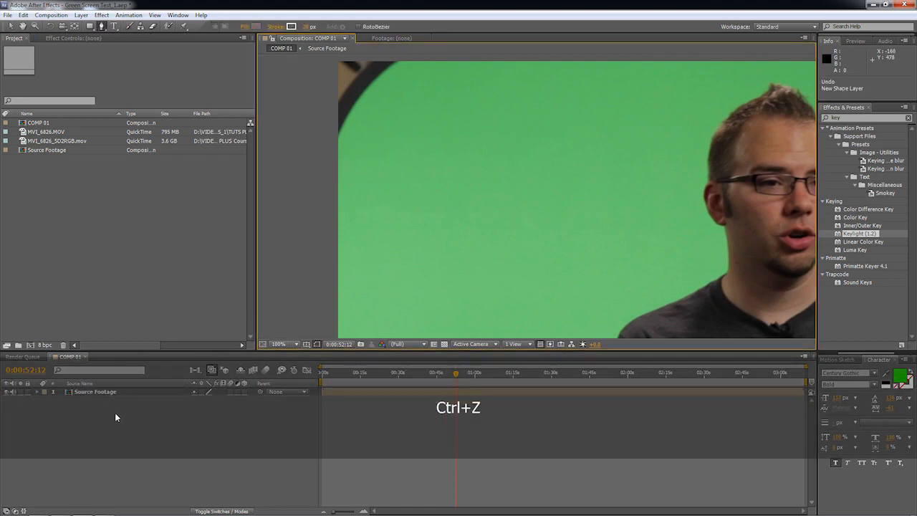
# Start a curved Pen mask on the Source Footage layer, cutting off the dark screen rim at both upper corners.
pyautogui.click(116, 395)
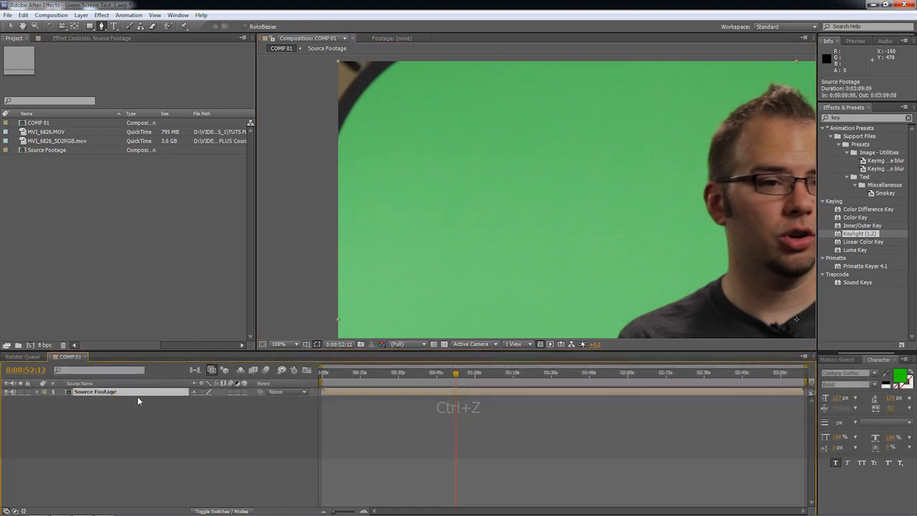
pyautogui.press('space')
pyautogui.moveTo(420, 135); pyautogui.dragTo(346, 205)
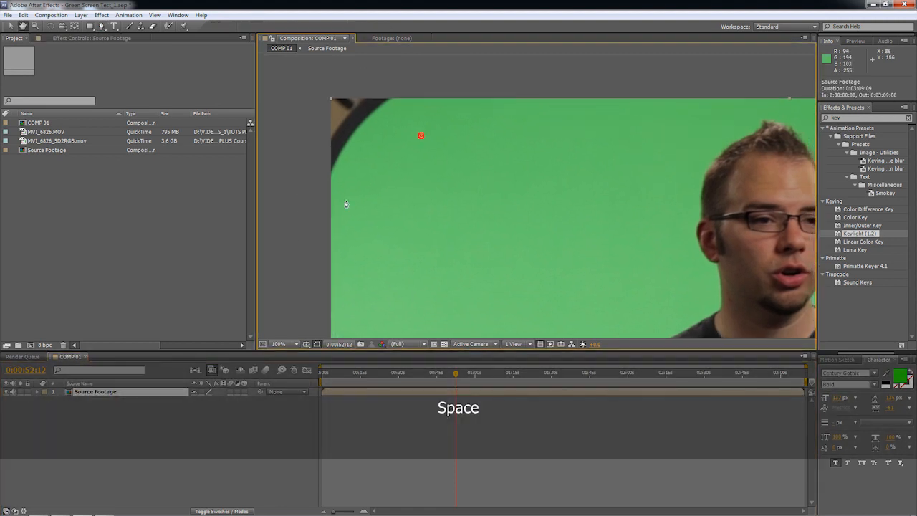
pyautogui.click(314, 220)
pyautogui.moveTo(407, 87); pyautogui.dragTo(440, 65)
pyautogui.press('space')
pyautogui.moveTo(566, 98); pyautogui.dragTo(133, 141)
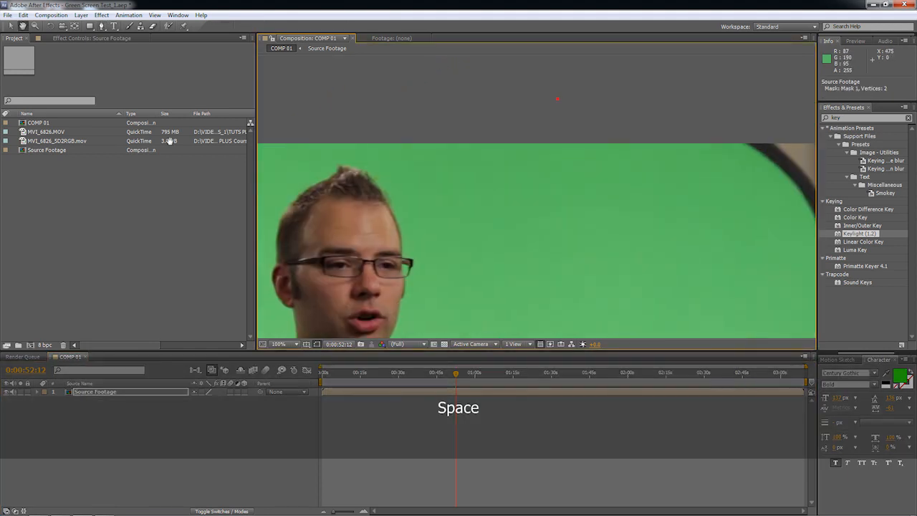
pyautogui.click(698, 128)
pyautogui.press('space')
pyautogui.moveTo(751, 159); pyautogui.dragTo(497, 48)
pyautogui.moveTo(607, 152); pyautogui.dragTo(664, 63)
# Continue the mask outside the frame around both lower corners and close it at its starting point on the left edge.
pyautogui.press('space')
pyautogui.moveTo(674, 254); pyautogui.dragTo(621, 147)
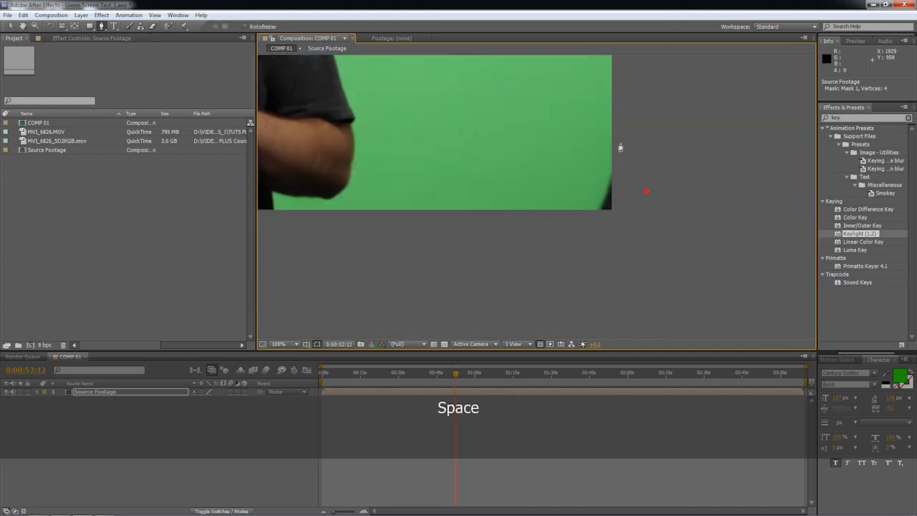
pyautogui.click(543, 269)
pyautogui.press('space')
pyautogui.moveTo(466, 256); pyautogui.dragTo(544, 232)
pyautogui.click(418, 184)
pyautogui.moveTo(384, 133)
pyautogui.mouseDown()
pyautogui.moveTo(383, 121)
pyautogui.moveTo(388, 138)
pyautogui.mouseUp()
pyautogui.press('space')
pyautogui.moveTo(495, 94); pyautogui.dragTo(495, 247)
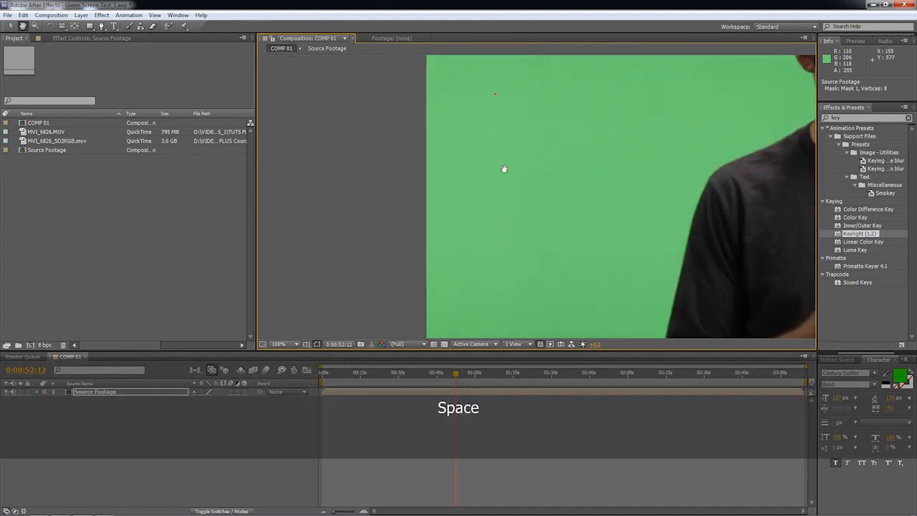
pyautogui.moveTo(504, 170); pyautogui.dragTo(480, 358)
pyautogui.click(385, 167)
pyautogui.scroll(-4, 463, 218)
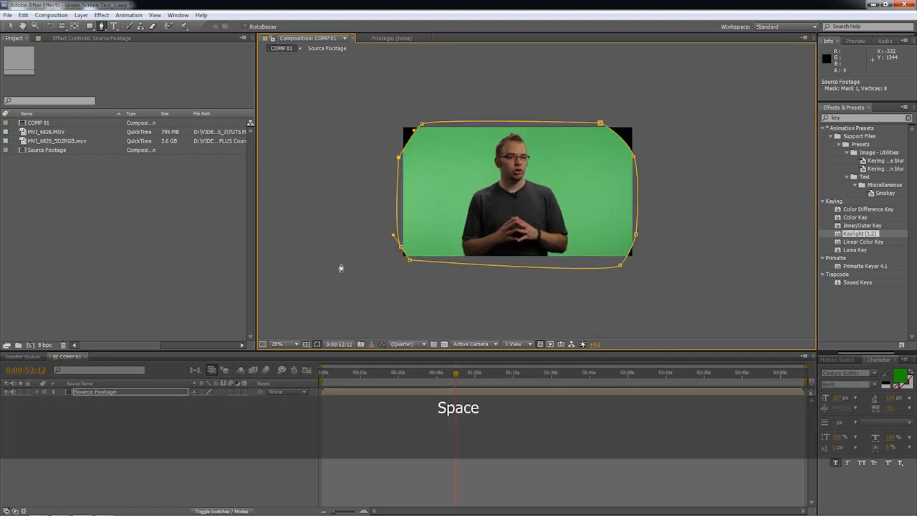
# Deselect the layer to examine the masked frame's corners at 50%, and reselect the Source Footage layer.
pyautogui.press('v')
pyautogui.click(354, 226)
pyautogui.scroll(2, 473, 230)
pyautogui.scroll(-2, 473, 229)
pyautogui.click(699, 246)
pyautogui.scroll(2, 694, 246)
pyautogui.press('space')
pyautogui.moveTo(517, 193); pyautogui.dragTo(562, 192)
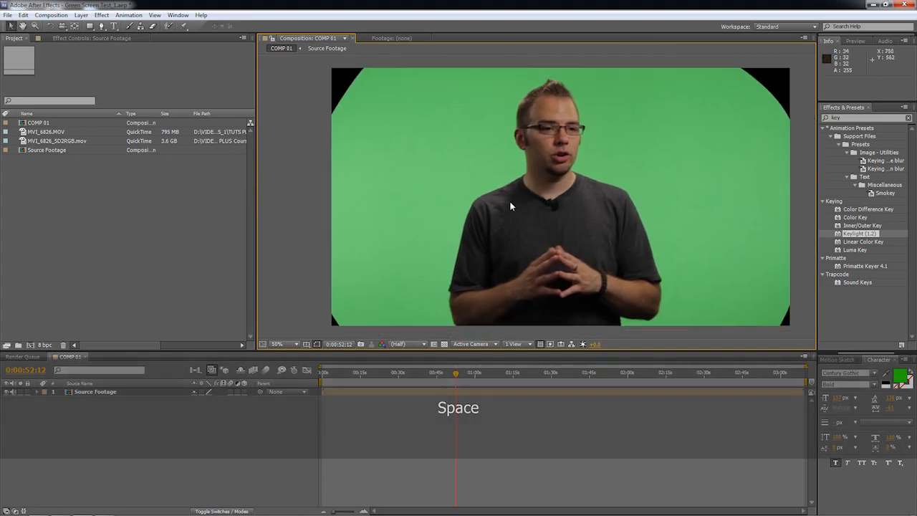
pyautogui.click(145, 394)
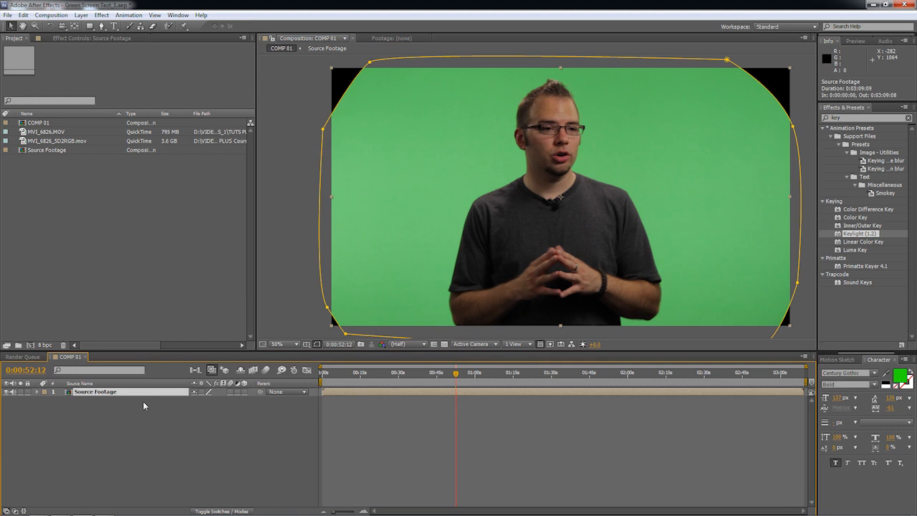
# Pre-compose the masked Source Footage layer as MASKED, moving all attributes into the new composition.
pyautogui.hotkey('ctrl', 'shift', 'c')
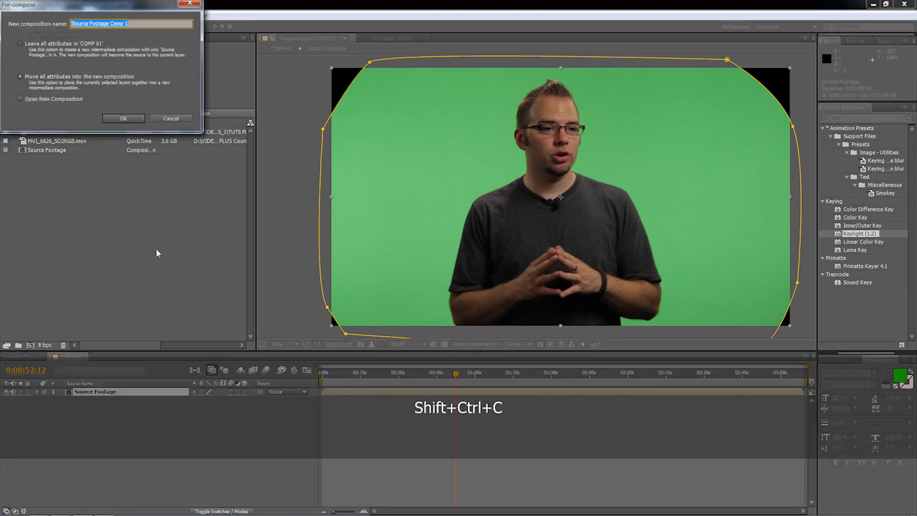
pyautogui.write('MASKED')
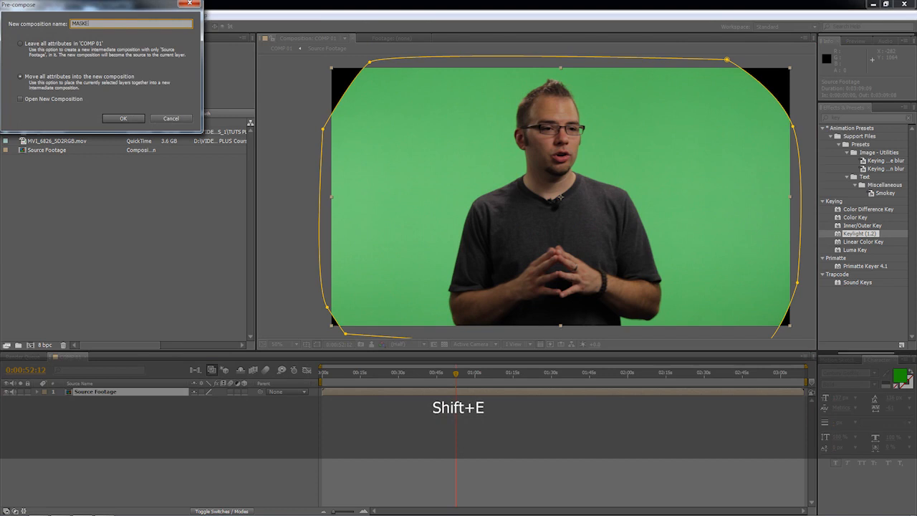
pyautogui.press('Return')
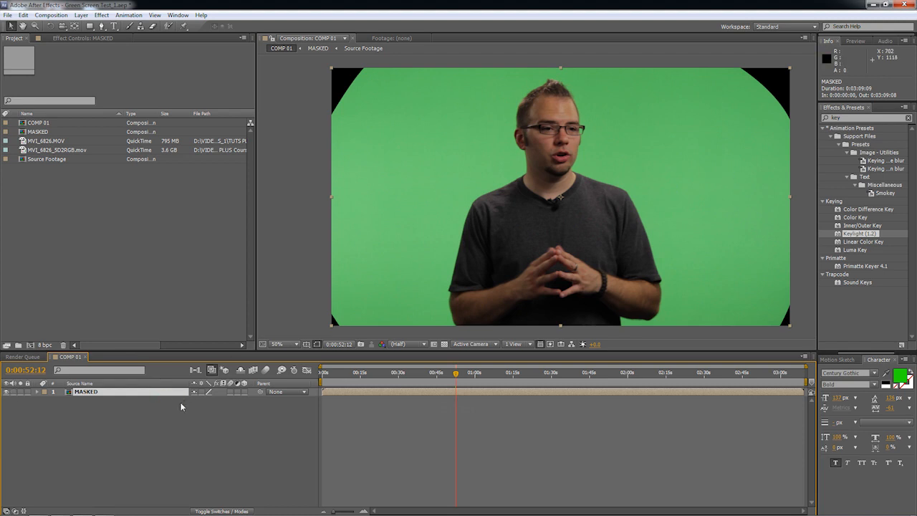
# Rename the MASKED composition in the project as MASKED Footage.
pyautogui.click(48, 131)
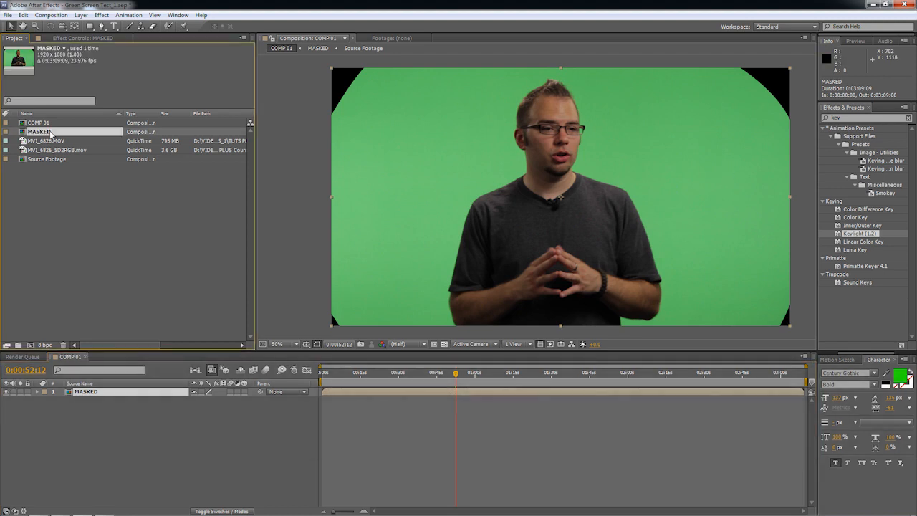
pyautogui.press('Return')
pyautogui.press('Right')
pyautogui.write('Footage')
pyautogui.press('Return')
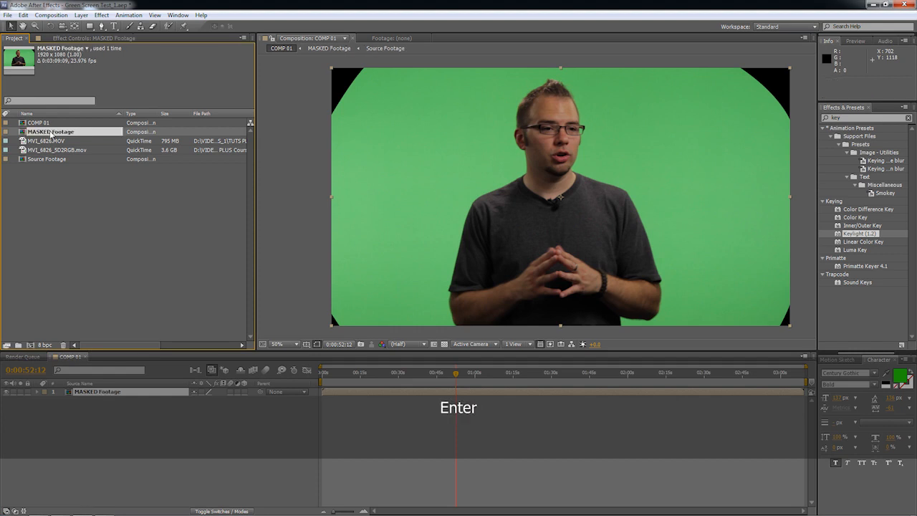
# Apply Keylight (1.2) to the MASKED Footage layer and sample the green backdrop near the subject's head as the Screen Colour.
pyautogui.click(171, 401)
pyautogui.click(847, 117)
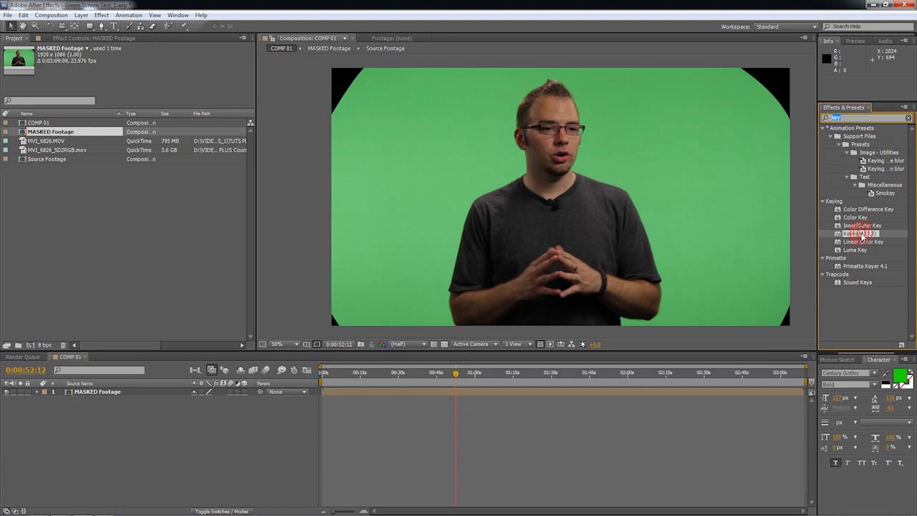
pyautogui.moveTo(862, 236); pyautogui.dragTo(709, 193)
pyautogui.click(153, 116)
pyautogui.click(467, 131)
# Examine the keyed footage around the head and shoulders at several magnifications for leftover background noise.
pyautogui.scroll(2, 469, 133)
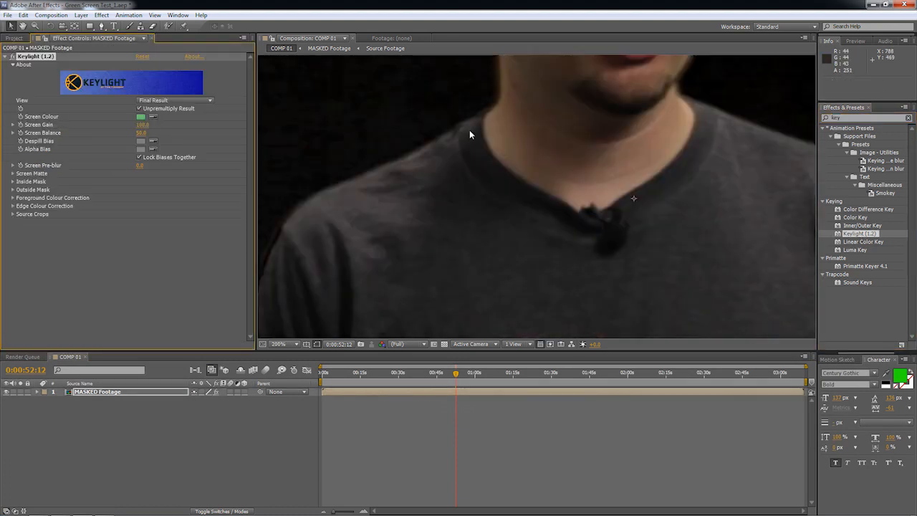
pyautogui.press('space')
pyautogui.moveTo(469, 134); pyautogui.dragTo(659, 266)
pyautogui.moveTo(477, 164); pyautogui.dragTo(454, 186)
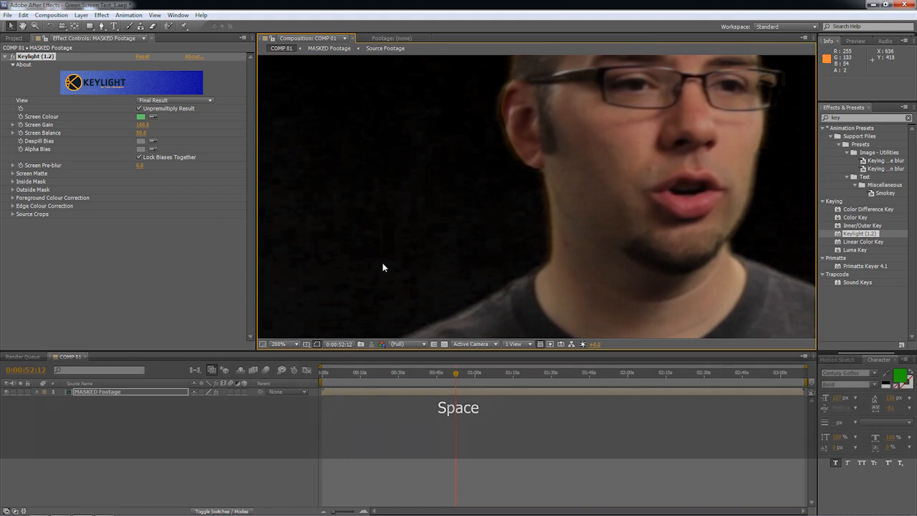
pyautogui.scroll(-4, 453, 221)
pyautogui.scroll(2, 453, 230)
pyautogui.scroll(-2, 453, 230)
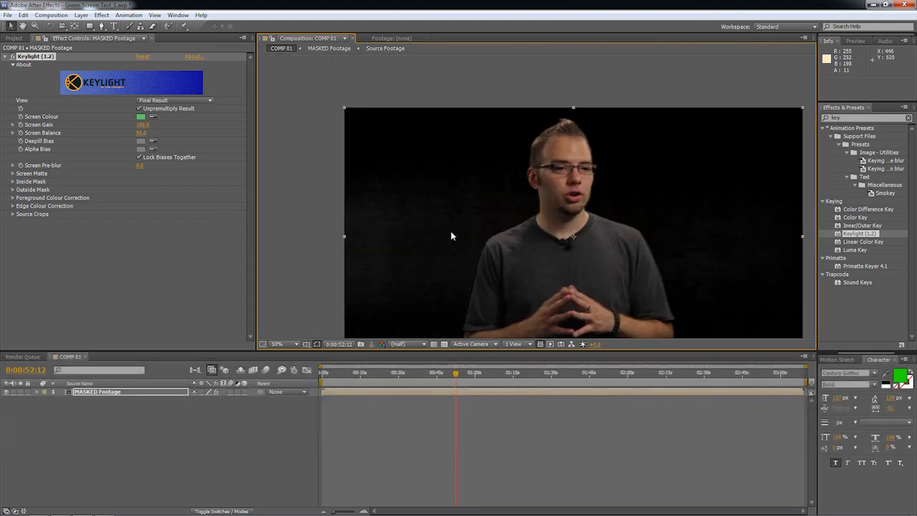
pyautogui.scroll(2, 449, 232)
pyautogui.moveTo(449, 233); pyautogui.dragTo(412, 210)
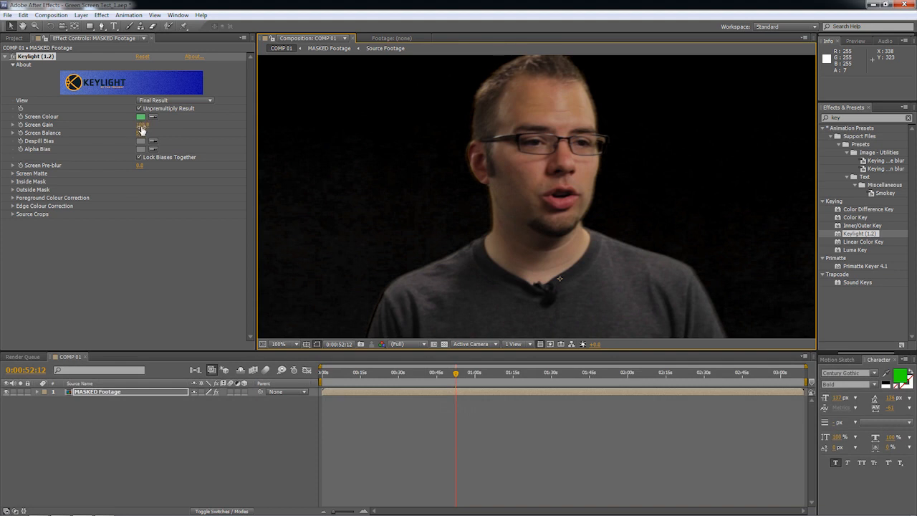
# Raise Keylight's Screen Gain slightly to clear the background noise and check the empty area beside the subject.
pyautogui.press('ctrl')
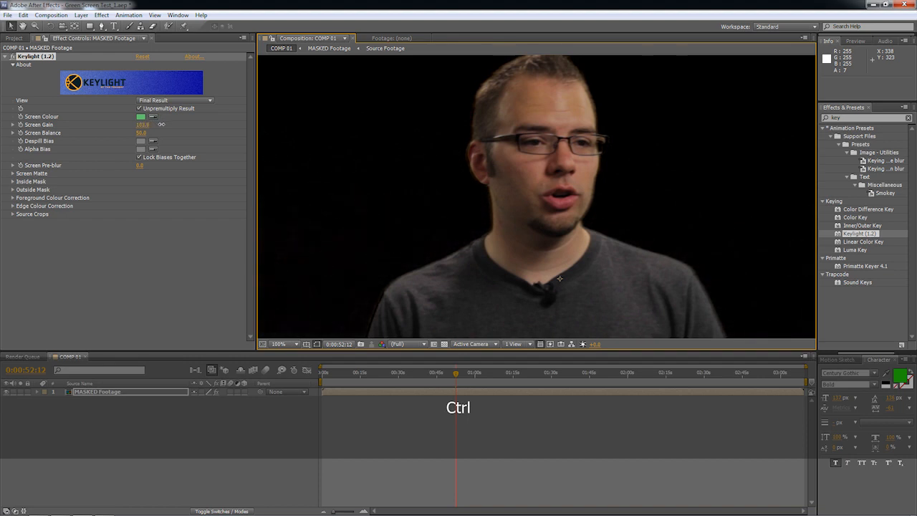
pyautogui.press('space')
pyautogui.moveTo(338, 294); pyautogui.dragTo(498, 203)
# Switch the Keylight view to Screen Matte and raise the Screen Gain further to darken the grey background.
pyautogui.click(178, 101)
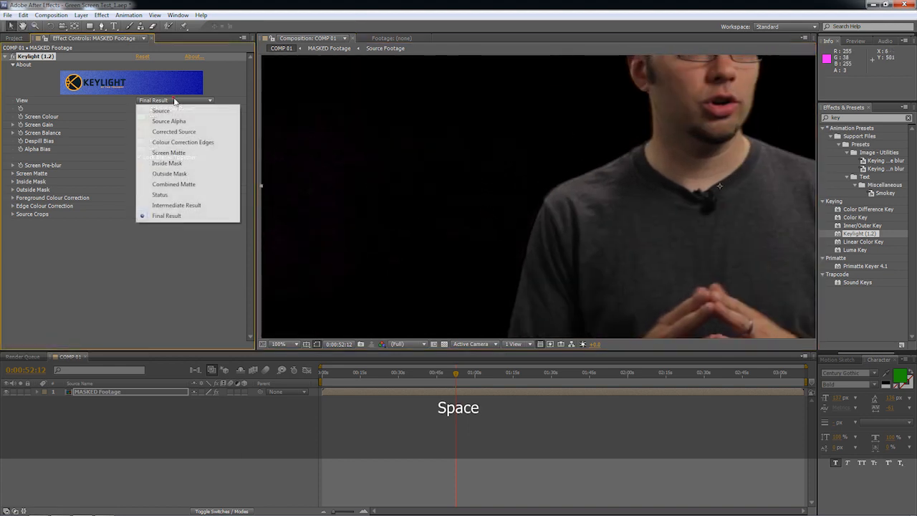
pyautogui.click(191, 154)
pyautogui.press('space')
pyautogui.moveTo(469, 180); pyautogui.dragTo(483, 127)
pyautogui.moveTo(142, 126); pyautogui.dragTo(143, 125)
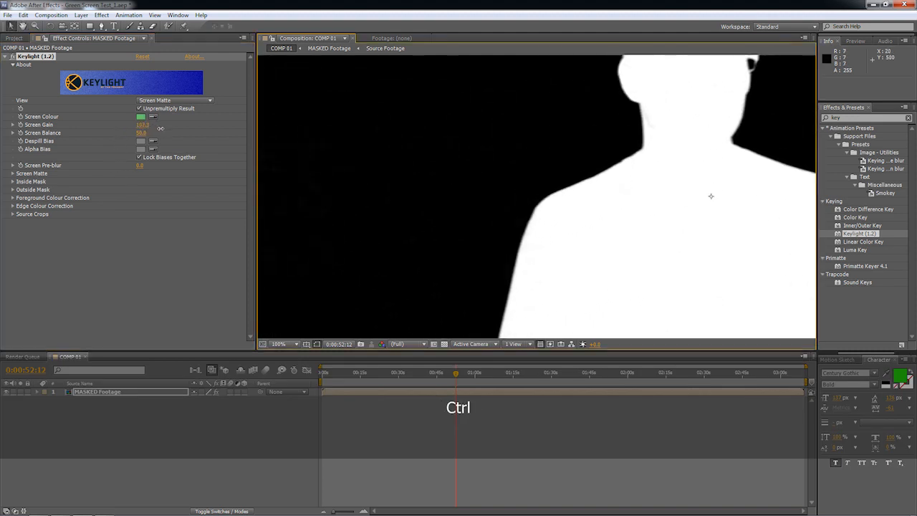
pyautogui.moveTo(152, 128); pyautogui.dragTo(175, 143)
# Reset the Screen Gain and raise it to about 147 while checking the matte around the glasses at 400%.
pyautogui.press('space')
pyautogui.moveTo(677, 78); pyautogui.dragTo(333, 200)
pyautogui.scroll(2, 444, 204)
pyautogui.press('space')
pyautogui.moveTo(566, 168); pyautogui.dragTo(813, 189)
pyautogui.moveTo(604, 238); pyautogui.dragTo(630, 285)
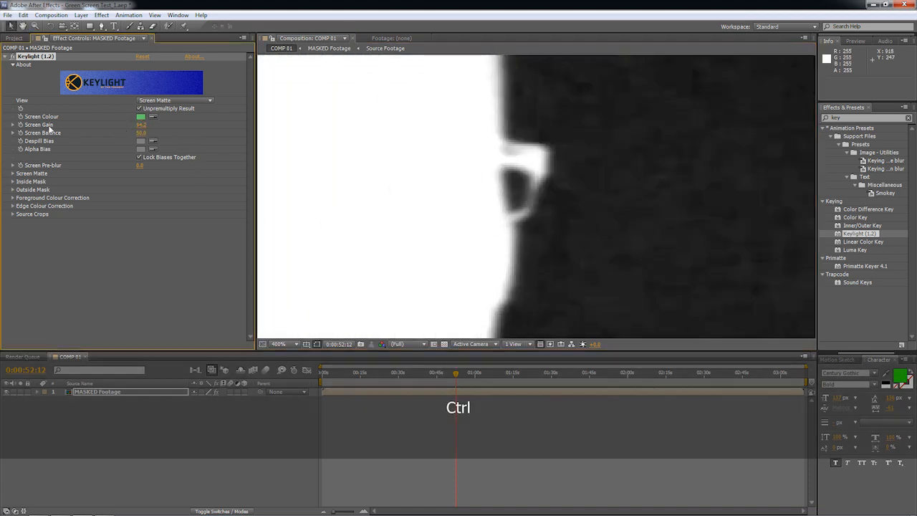
pyautogui.rightClick(48, 125)
pyautogui.click(71, 192)
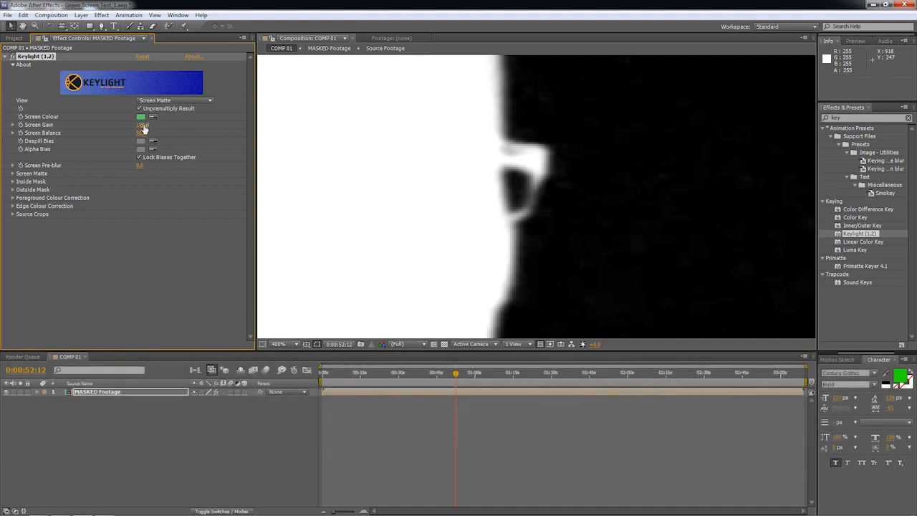
pyautogui.moveTo(143, 125); pyautogui.dragTo(167, 128)
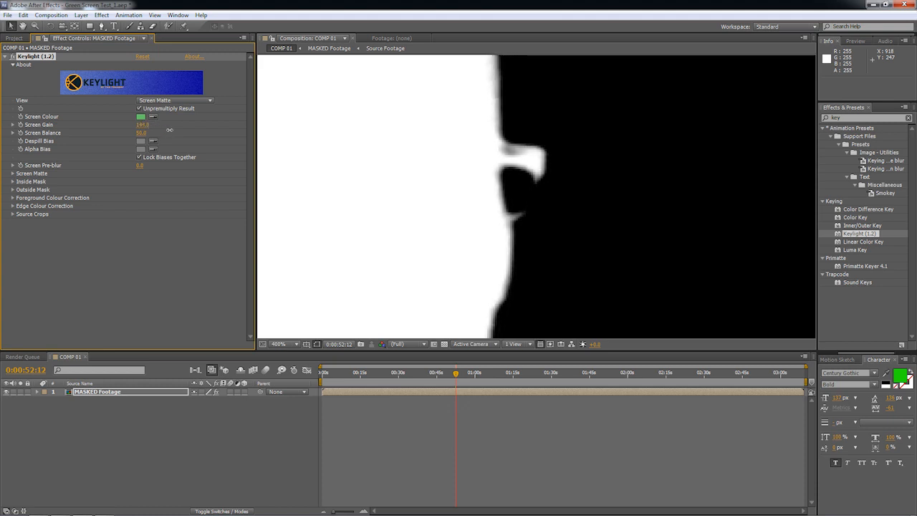
# Return the Keylight view to Final Result to inspect the keyed glasses edge.
pyautogui.click(174, 101)
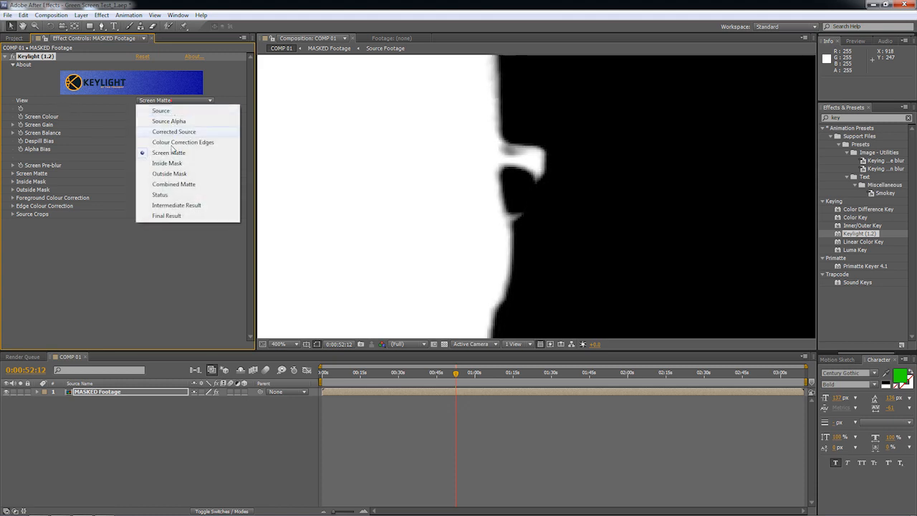
pyautogui.click(175, 213)
pyautogui.click(176, 102)
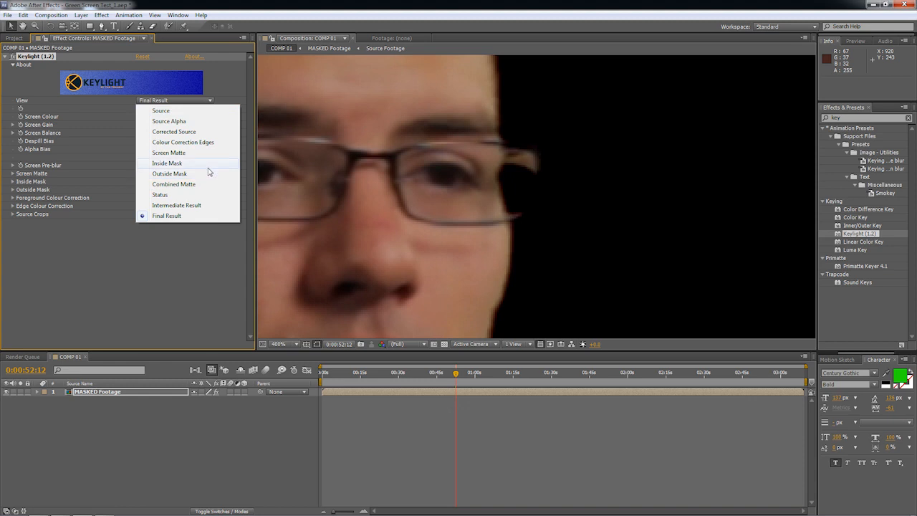
pyautogui.click(118, 156)
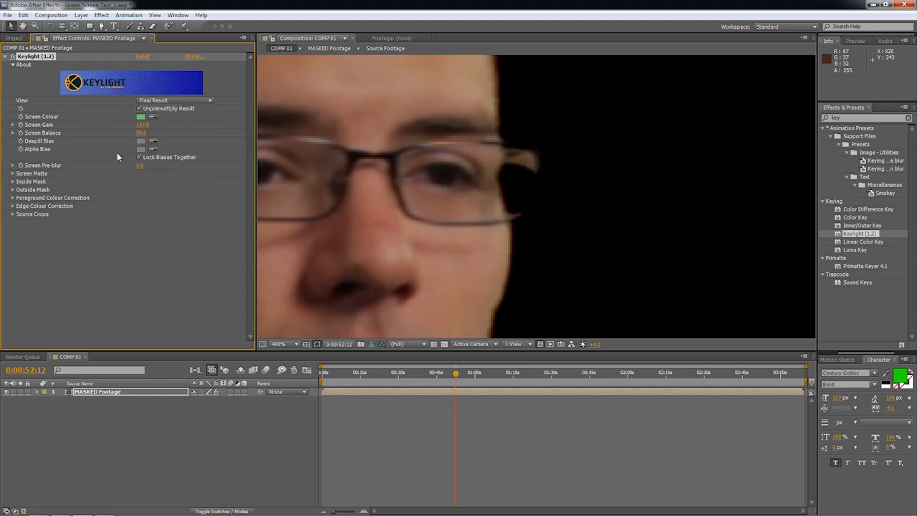
# Reset Keylight's Screen Gain to its default and show the whole subject at 50%.
pyautogui.rightClick(37, 116)
pyautogui.click(31, 127)
pyautogui.rightClick(38, 125)
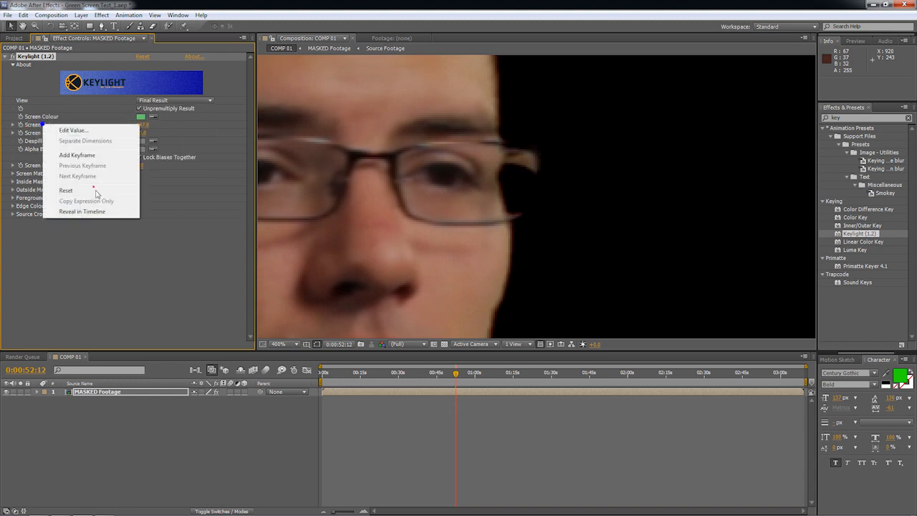
pyautogui.click(86, 189)
pyautogui.scroll(-6, 466, 192)
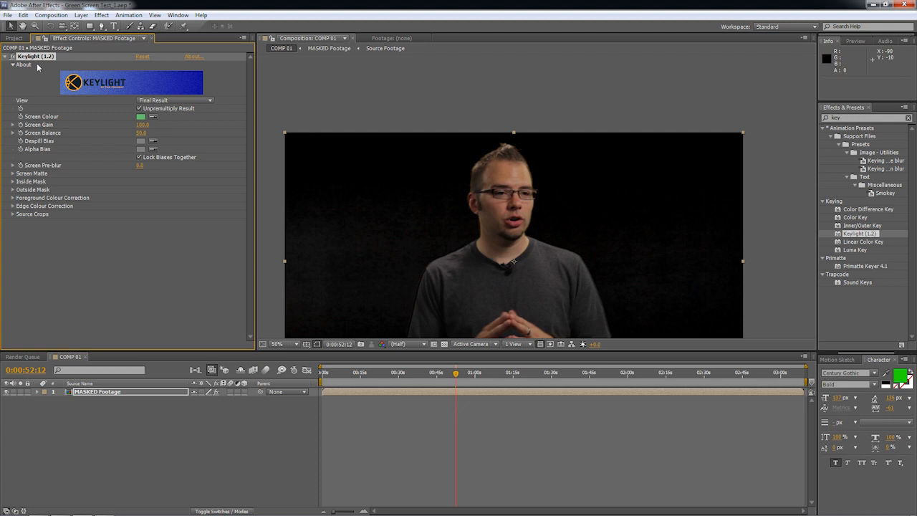
# Turn off Keylight and apply a Color Key effect above it, keyed to the backdrop's green.
pyautogui.click(12, 56)
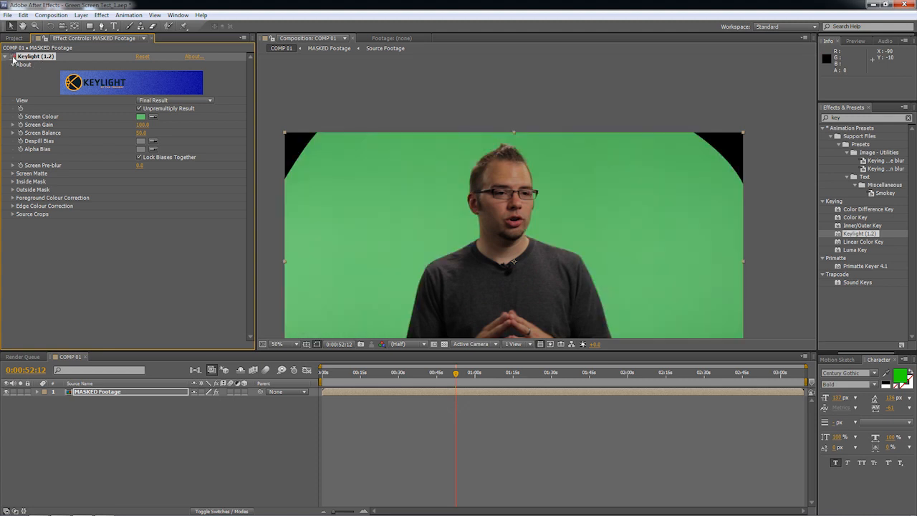
pyautogui.click(5, 56)
pyautogui.moveTo(846, 117); pyautogui.dragTo(783, 125)
pyautogui.write('color ke')
pyautogui.moveTo(855, 136); pyautogui.dragTo(84, 56)
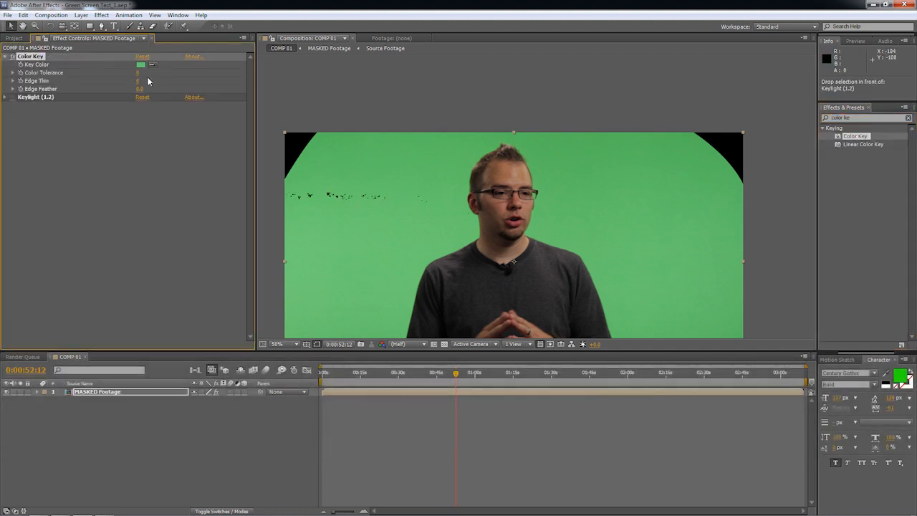
# Set the Color Key's Color Tolerance to 15 and duplicate the effect to key the remaining green near the upper edge.
pyautogui.write('5')
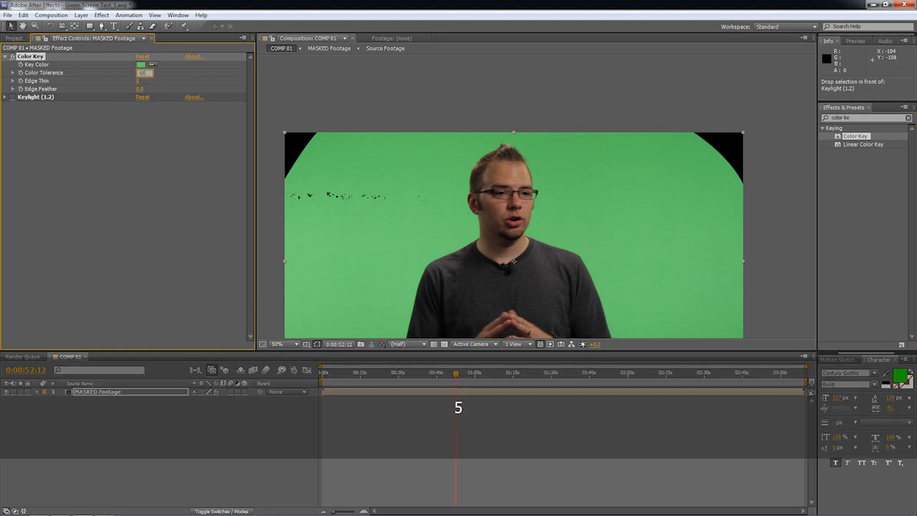
pyautogui.press('Return')
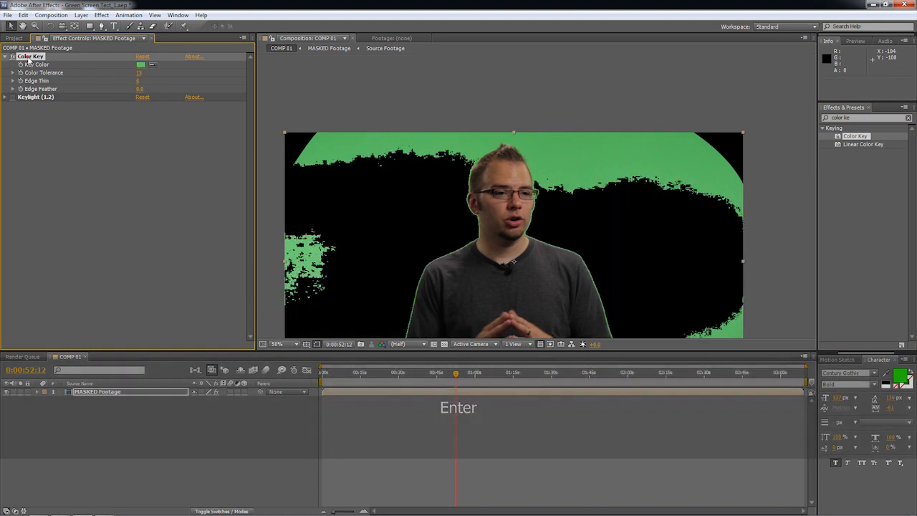
pyautogui.hotkey('ctrl', 'c')
pyautogui.hotkey('ctrl', 'd')
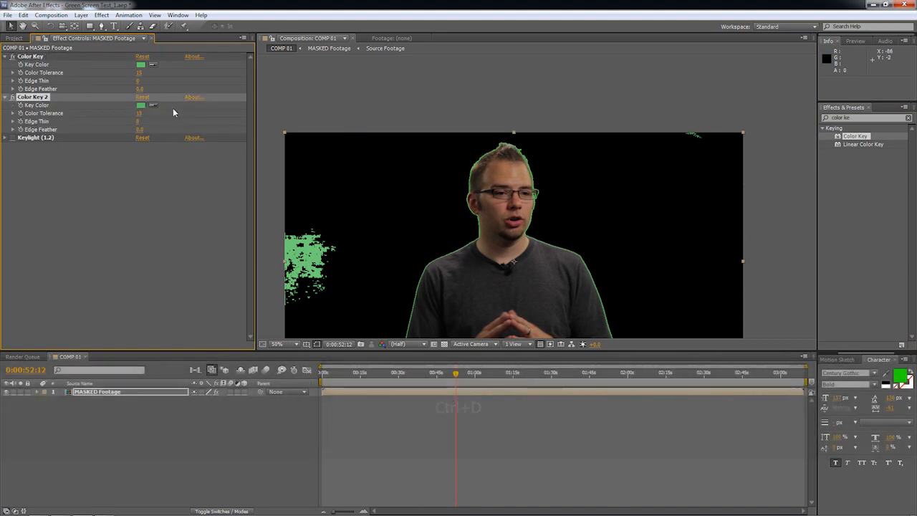
# Duplicate Color Key 2 and sample the leftover green patch at the footage's left edge as its key color.
pyautogui.hotkey('ctrl', 'd')
pyautogui.click(153, 145)
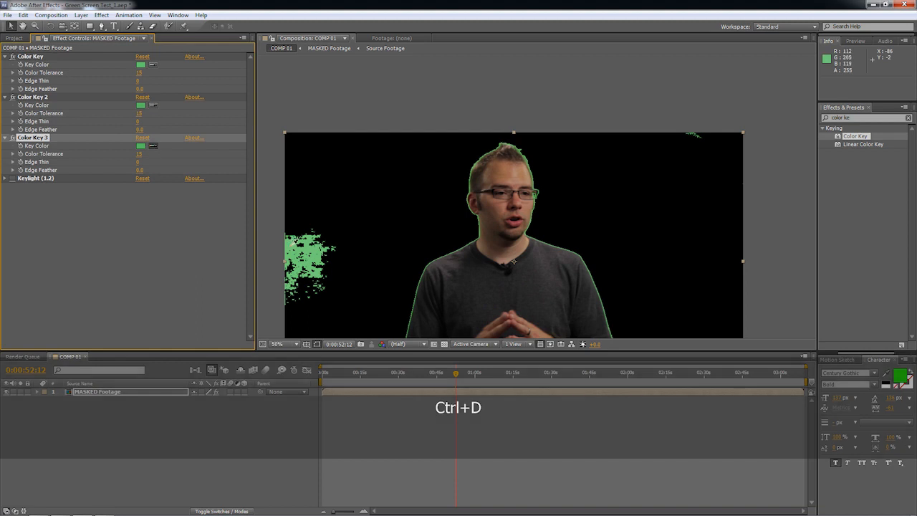
pyautogui.click(291, 246)
# Duplicate Color Key 3 and sample the leftover green in the footage's lower-right corner as the copy's key color.
pyautogui.press('space')
pyautogui.moveTo(635, 245); pyautogui.dragTo(565, 193)
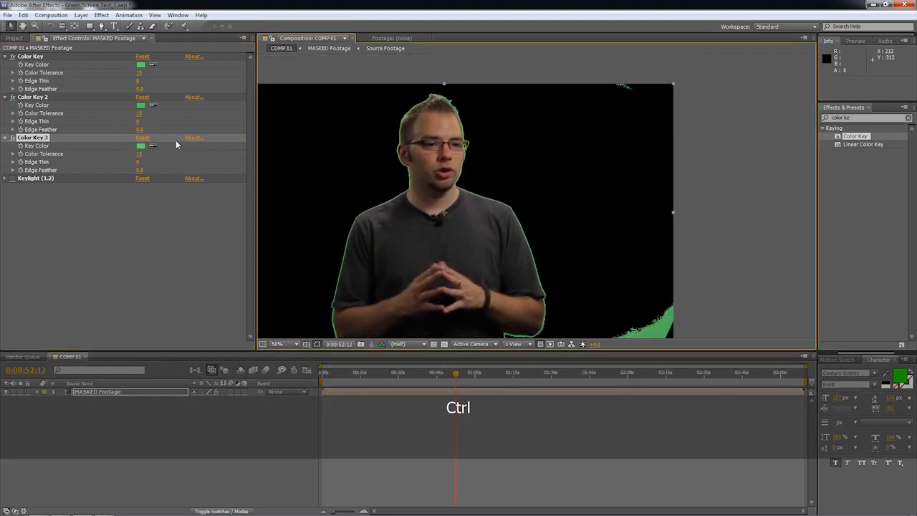
pyautogui.click(177, 140)
pyautogui.hotkey('ctrl', 'd')
pyautogui.click(153, 186)
pyautogui.click(648, 328)
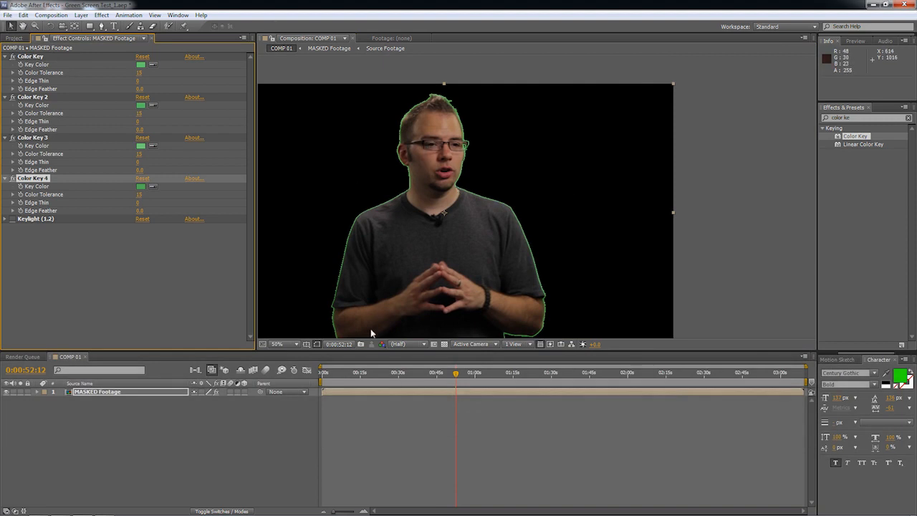
# Inspect the green fringe around the head at 200% and add a Simple Choker between Color Key 4 and Keylight.
pyautogui.scroll(2, 389, 233)
pyautogui.press('space')
pyautogui.moveTo(389, 233); pyautogui.dragTo(660, 235)
pyautogui.moveTo(455, 159); pyautogui.dragTo(606, 319)
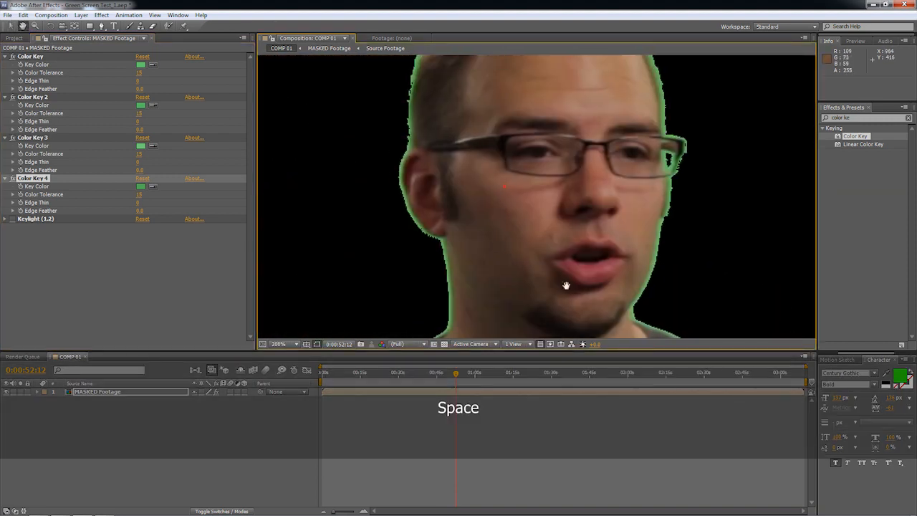
pyautogui.scroll(-1, 486, 162)
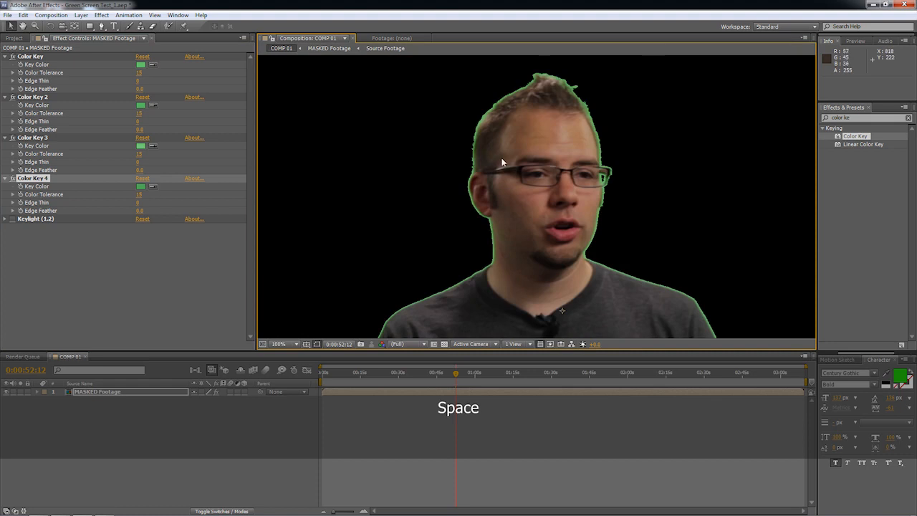
pyautogui.scroll(1, 491, 161)
pyautogui.moveTo(855, 117); pyautogui.dragTo(750, 126)
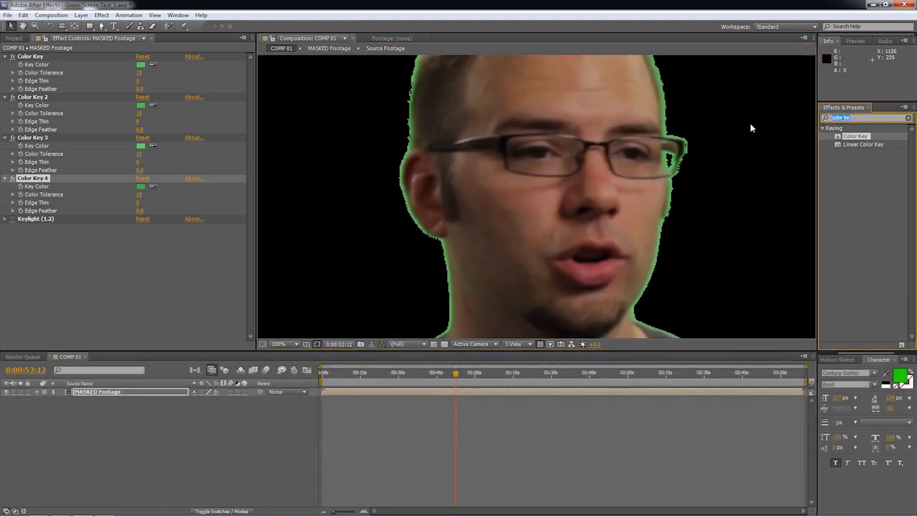
pyautogui.write('simple')
pyautogui.moveTo(852, 153); pyautogui.dragTo(68, 214)
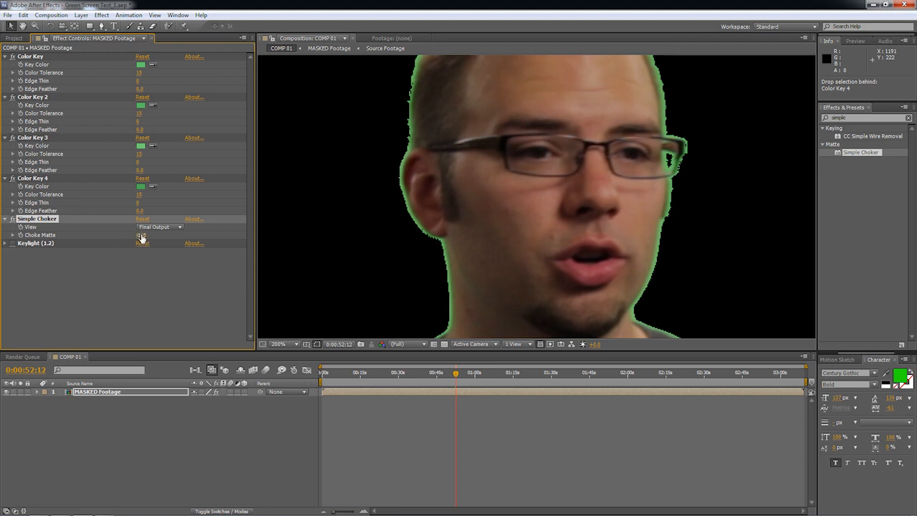
# Give the Simple Choker a negative Choke Matte value to expand the matte, and turn Keylight back on with its settings expanded.
pyautogui.moveTo(141, 235)
pyautogui.mouseDown()
pyautogui.moveTo(92, 233)
pyautogui.moveTo(131, 233)
pyautogui.mouseUp()
pyautogui.press('space')
pyautogui.moveTo(458, 194); pyautogui.dragTo(559, 164)
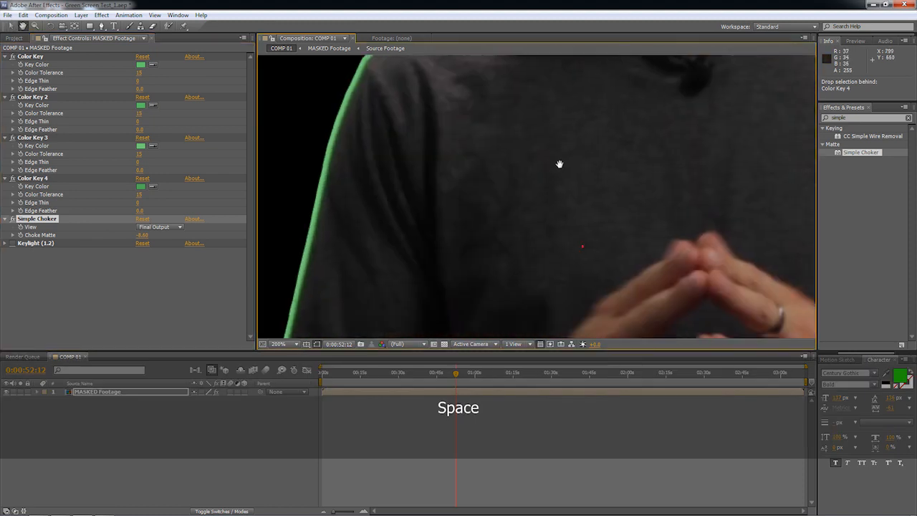
pyautogui.click(12, 243)
pyautogui.click(5, 243)
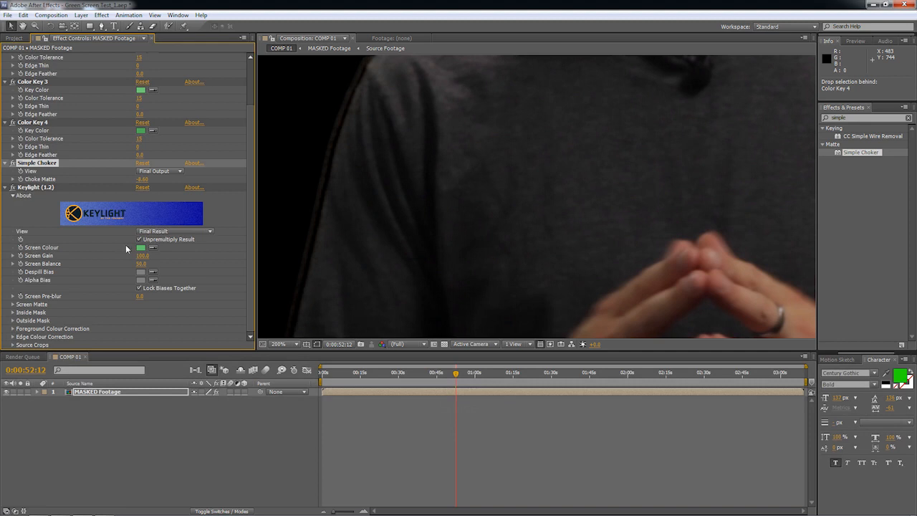
# Reset Keylight on the MASKED Footage layer and collapse the settings of the Color Keys and the Simple Choker.
pyautogui.click(139, 184)
pyautogui.click(141, 188)
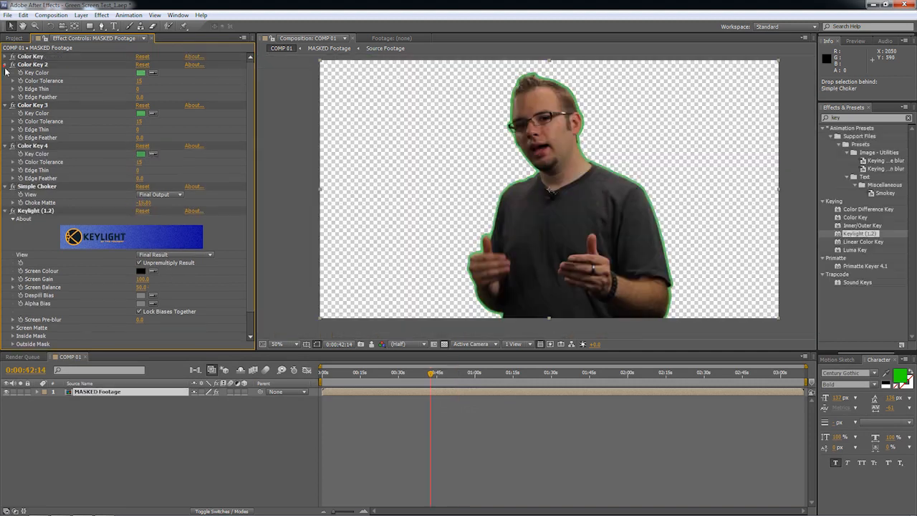
pyautogui.click(5, 64)
pyautogui.click(5, 72)
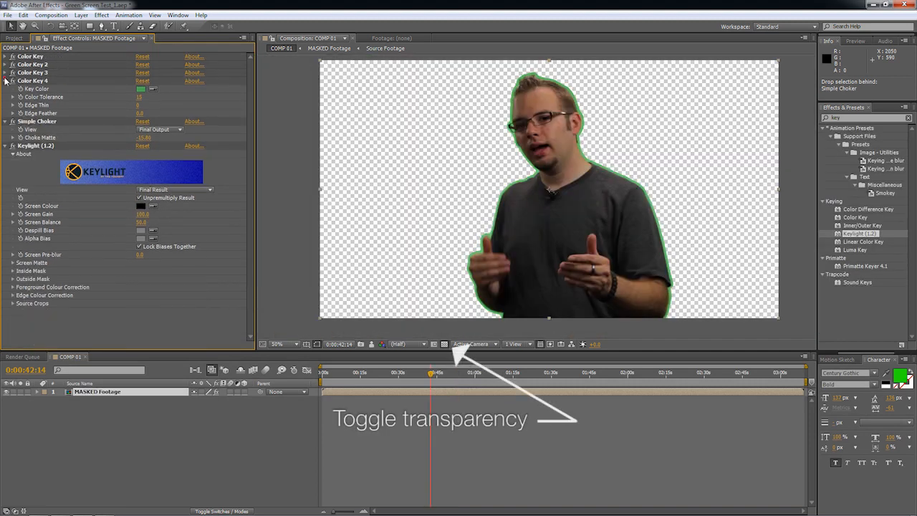
pyautogui.click(5, 80)
pyautogui.click(5, 89)
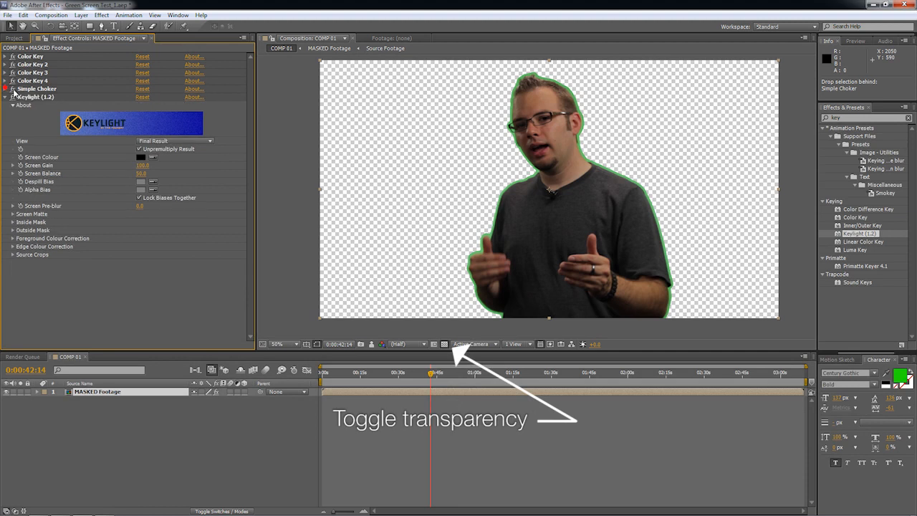
# Disable the four Color Keys and the Simple Choker, and sample the green backdrop beside the man as Keylight's Screen Colour.
pyautogui.moveTo(13, 89); pyautogui.dragTo(13, 51)
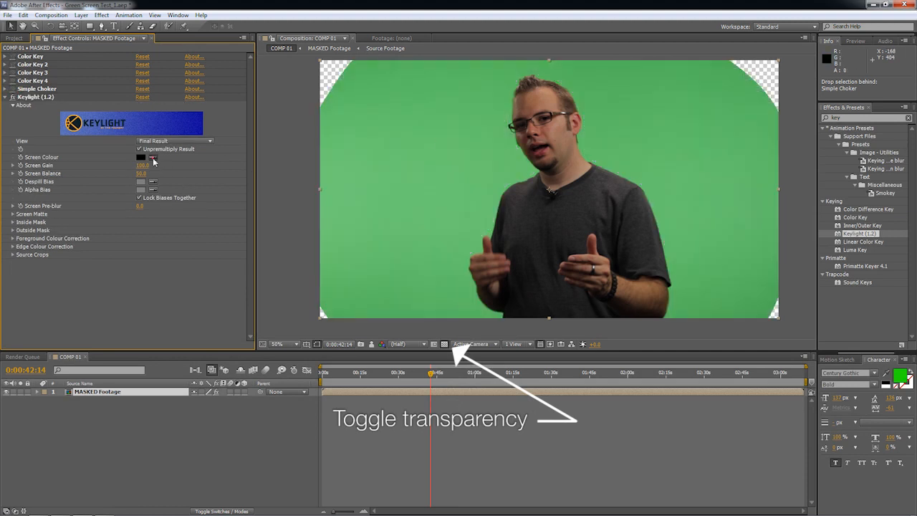
pyautogui.click(448, 151)
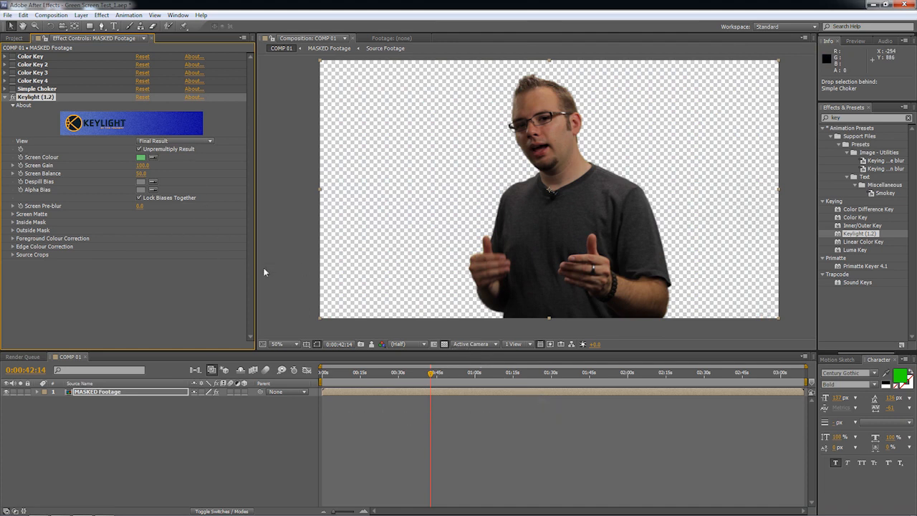
# Add a magenta solid (FF00DE) to COMP 01 and place it beneath the MASKED Footage layer.
pyautogui.rightClick(120, 424)
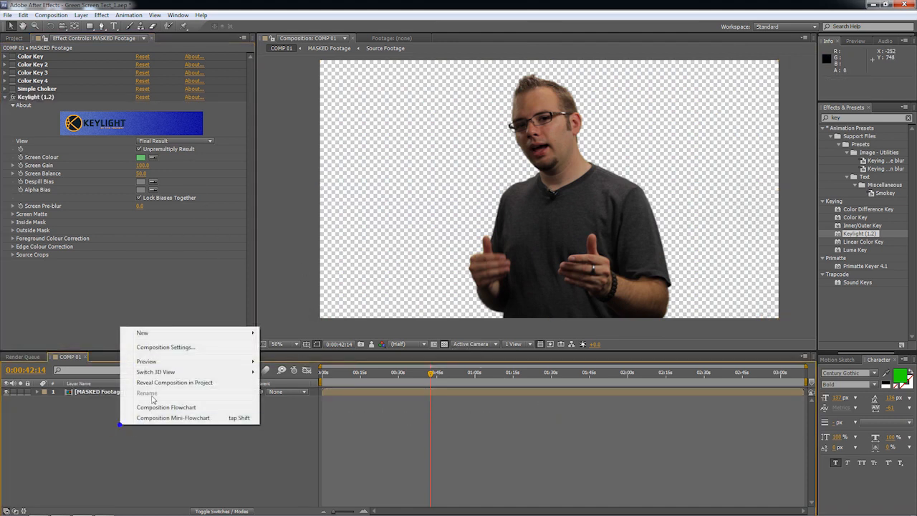
pyautogui.click(173, 331)
pyautogui.click(319, 360)
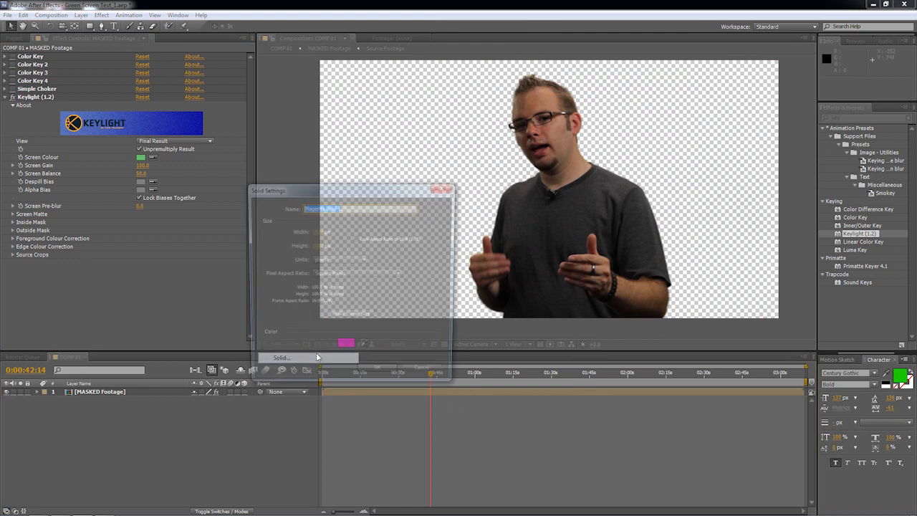
pyautogui.click(342, 348)
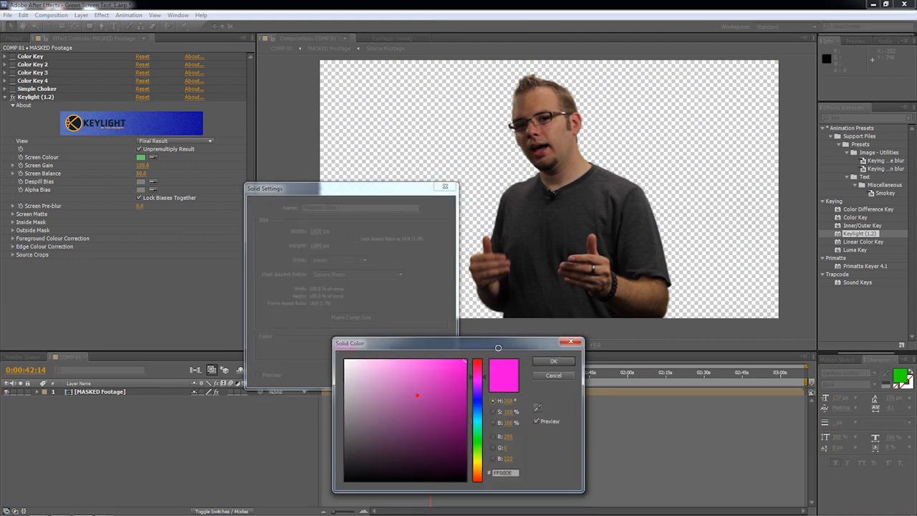
pyautogui.click(552, 362)
pyautogui.click(384, 375)
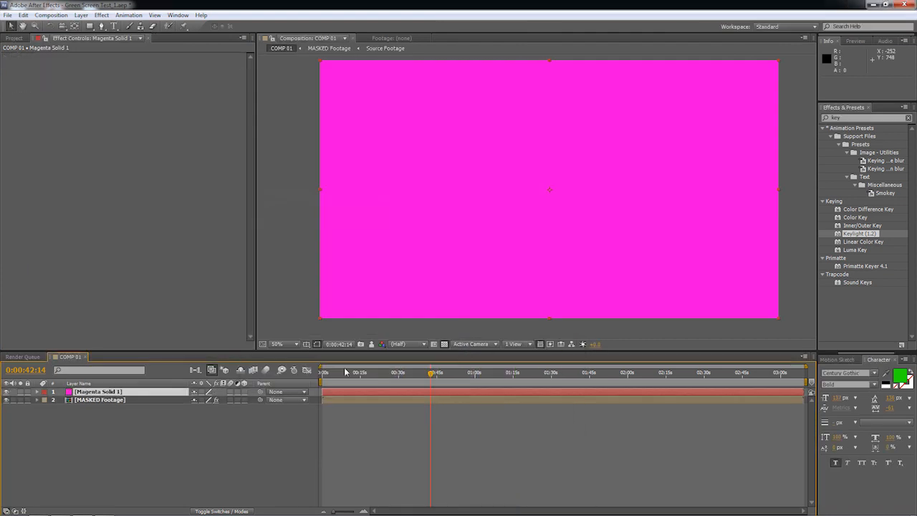
pyautogui.moveTo(174, 391); pyautogui.dragTo(165, 445)
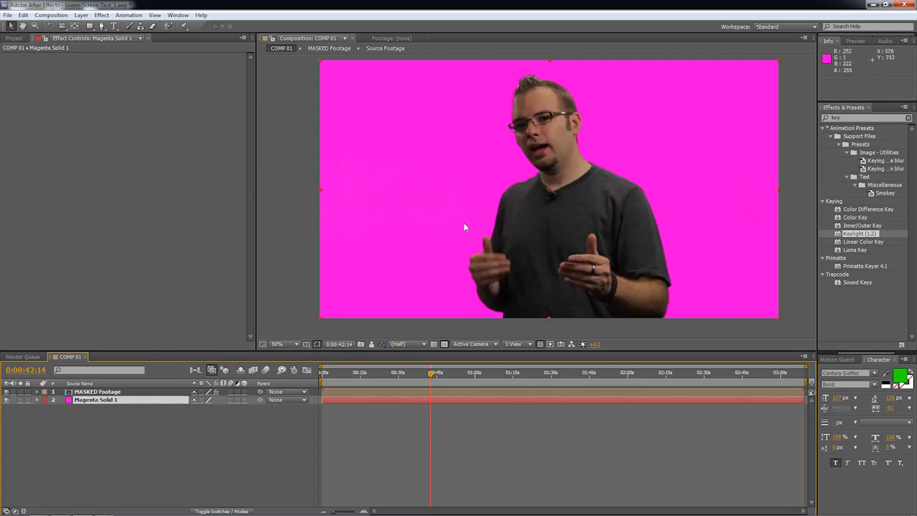
# Examine the backdrop at 200%, and turn the four Color Keys and the Simple Choker back on for MASKED Footage.
pyautogui.scroll(4, 460, 217)
pyautogui.press('space')
pyautogui.moveTo(426, 241); pyautogui.dragTo(785, 148)
pyautogui.moveTo(487, 200); pyautogui.dragTo(508, 179)
pyautogui.click(140, 392)
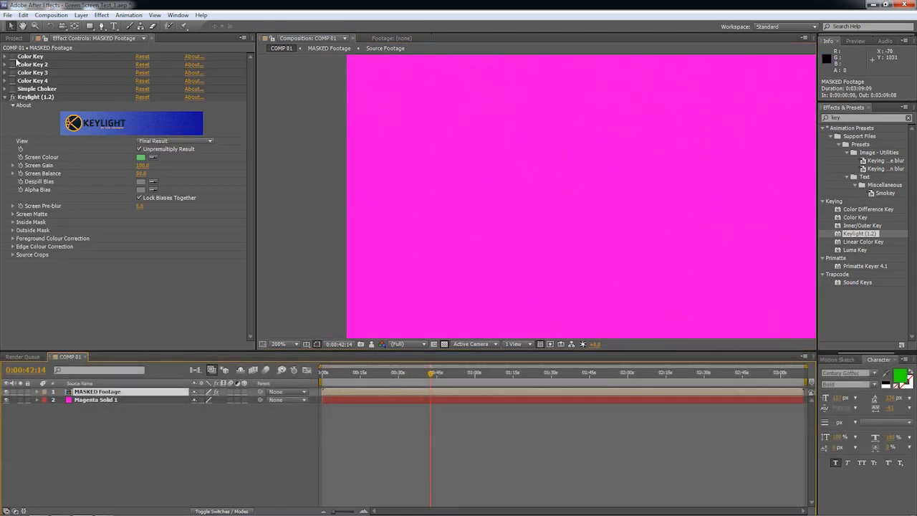
pyautogui.click(13, 89)
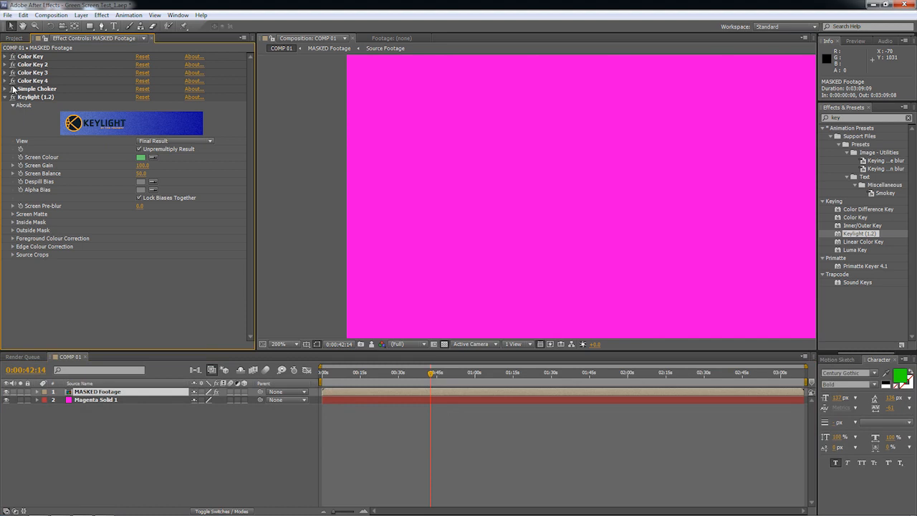
# Compare the neck and shoulder edges at 200% with Keylight switched off and back on.
pyautogui.press('space')
pyautogui.moveTo(504, 153); pyautogui.dragTo(419, 178)
pyautogui.moveTo(741, 332); pyautogui.dragTo(452, 131)
pyautogui.moveTo(379, 113); pyautogui.dragTo(471, 176)
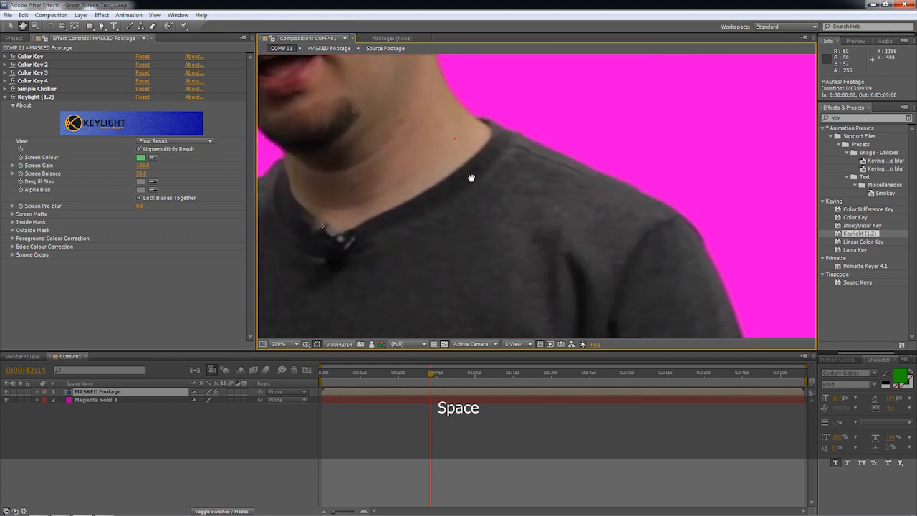
pyautogui.click(13, 97)
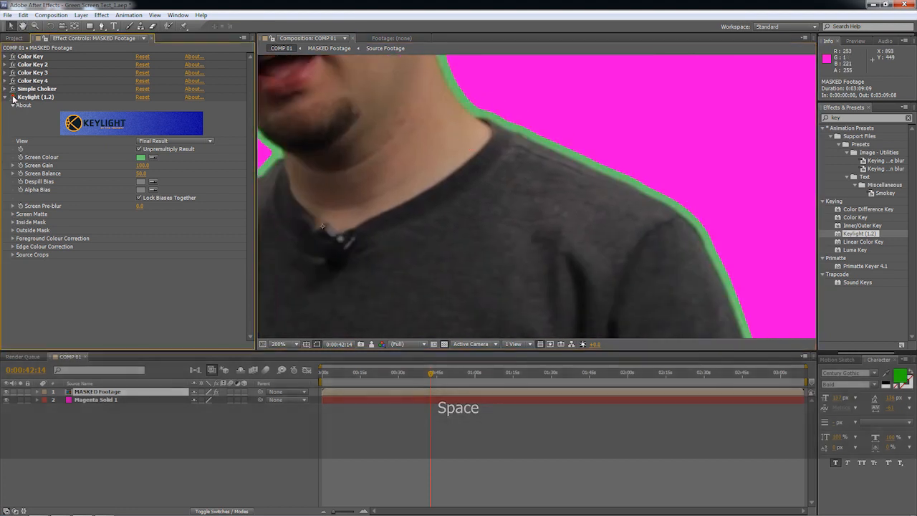
pyautogui.click(13, 97)
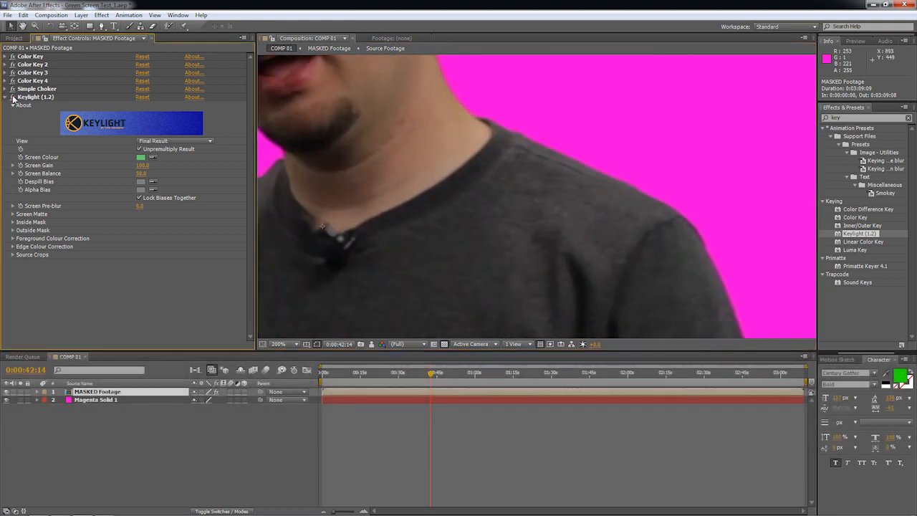
# Turn off the Color Keys and the Simple Choker to examine the backdrop at up to 400% under Keylight alone.
pyautogui.moveTo(279, 236); pyautogui.dragTo(510, 194)
pyautogui.moveTo(336, 308); pyautogui.dragTo(667, 142)
pyautogui.click(13, 98)
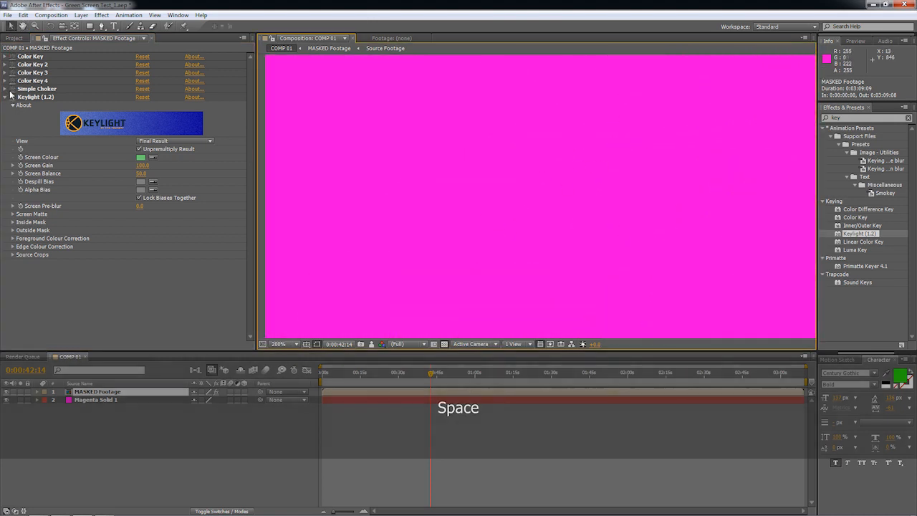
pyautogui.click(12, 97)
pyautogui.moveTo(370, 203); pyautogui.dragTo(315, 260)
pyautogui.scroll(2, 513, 191)
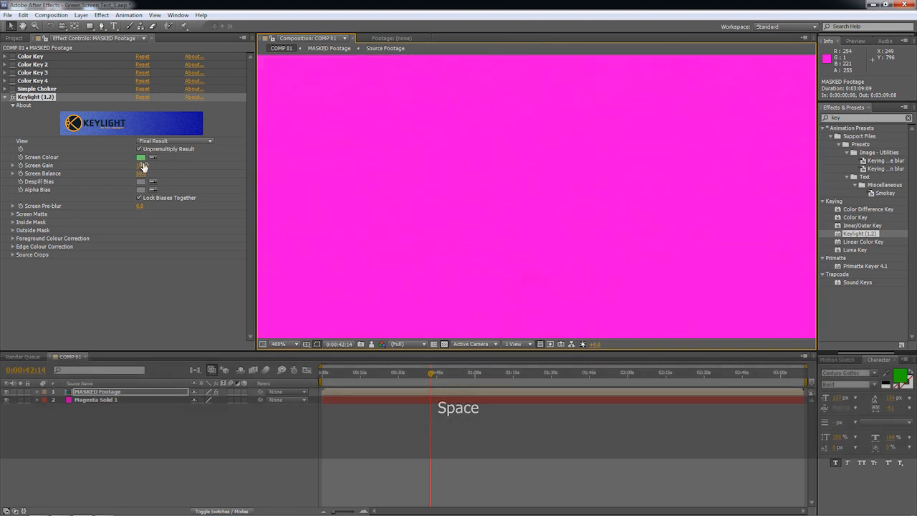
# Undo the last Keylight value change and recheck the magenta backdrop up close and zoomed out.
pyautogui.hotkey('ctrl', 'z')
pyautogui.scroll(-2, 470, 239)
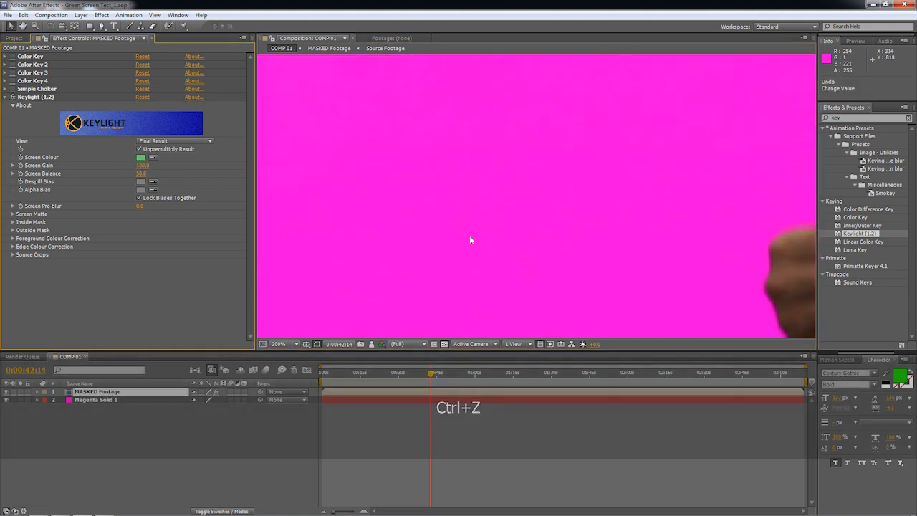
pyautogui.scroll(2, 469, 239)
pyautogui.press('space')
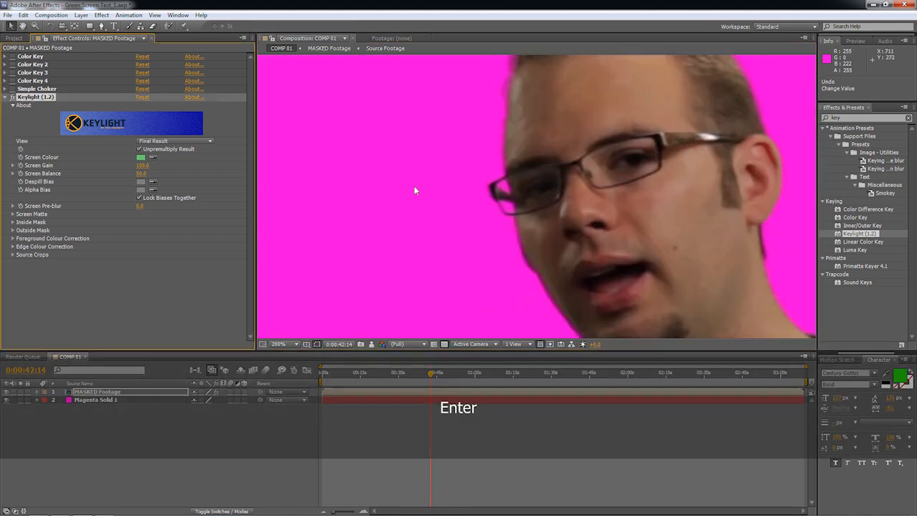
pyautogui.scroll(-3, 414, 191)
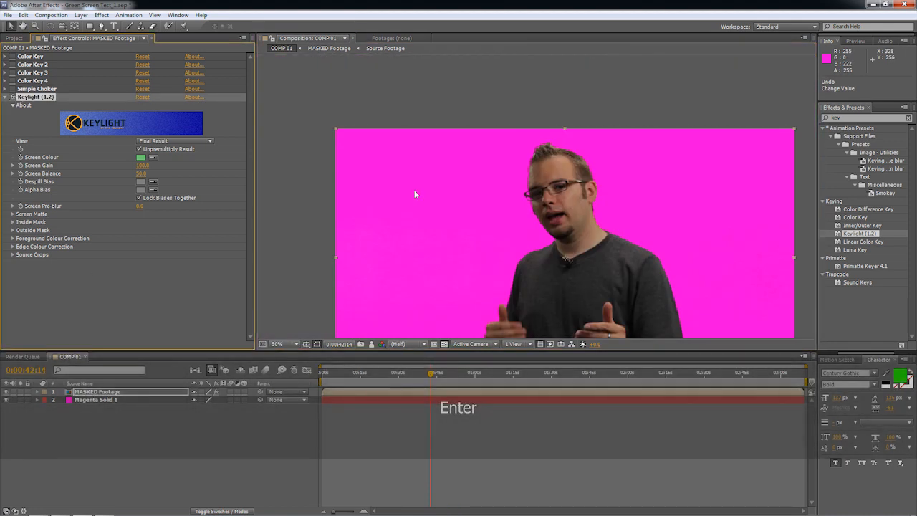
# Re-enable the Color Keys and the Simple Choker to compare the backdrop up close and in the wider frame.
pyautogui.press('space')
pyautogui.scroll(2, 425, 147)
pyautogui.scroll(1, 423, 163)
pyautogui.press('space')
pyautogui.moveTo(542, 179); pyautogui.dragTo(785, 133)
pyautogui.moveTo(287, 229); pyautogui.dragTo(788, 179)
pyautogui.moveTo(720, 184); pyautogui.dragTo(682, 164)
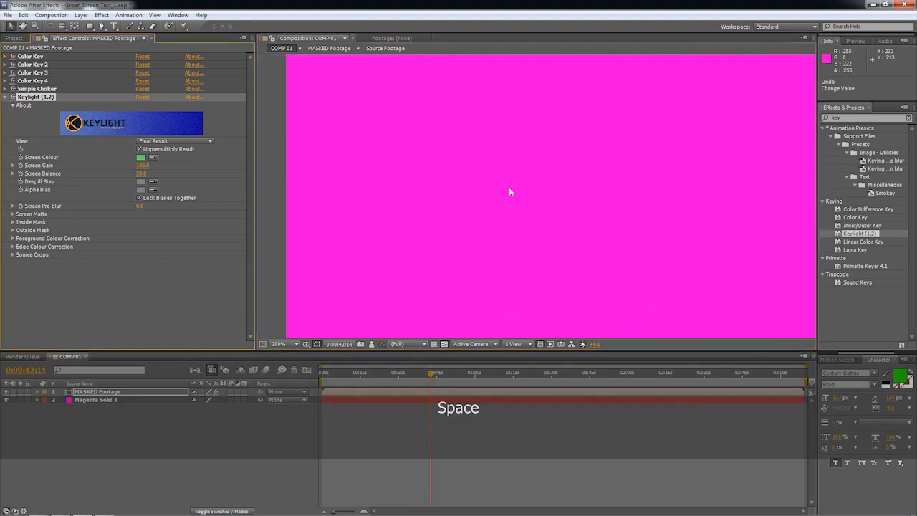
pyautogui.scroll(-4, 469, 184)
pyautogui.press('space')
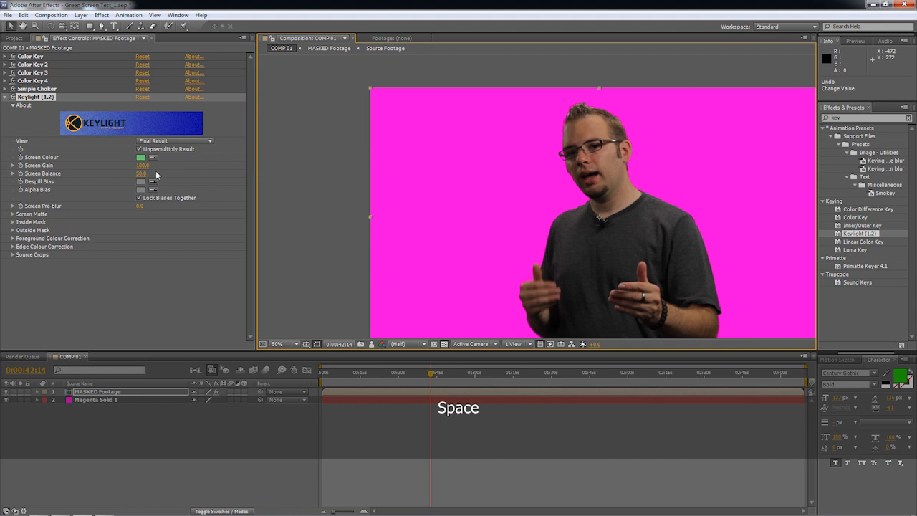
# Examine the keyed edges around the face and the glasses at up to 400%.
pyautogui.scroll(3, 535, 176)
pyautogui.press('space')
pyautogui.moveTo(535, 176); pyautogui.dragTo(516, 270)
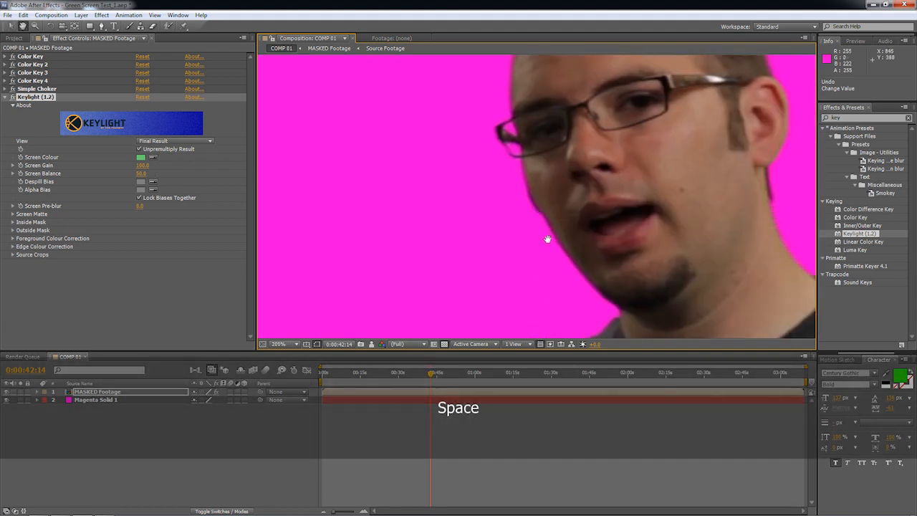
pyautogui.scroll(1, 548, 239)
pyautogui.scroll(1, 547, 245)
pyautogui.scroll(-1, 546, 248)
pyautogui.moveTo(558, 207); pyautogui.dragTo(573, 315)
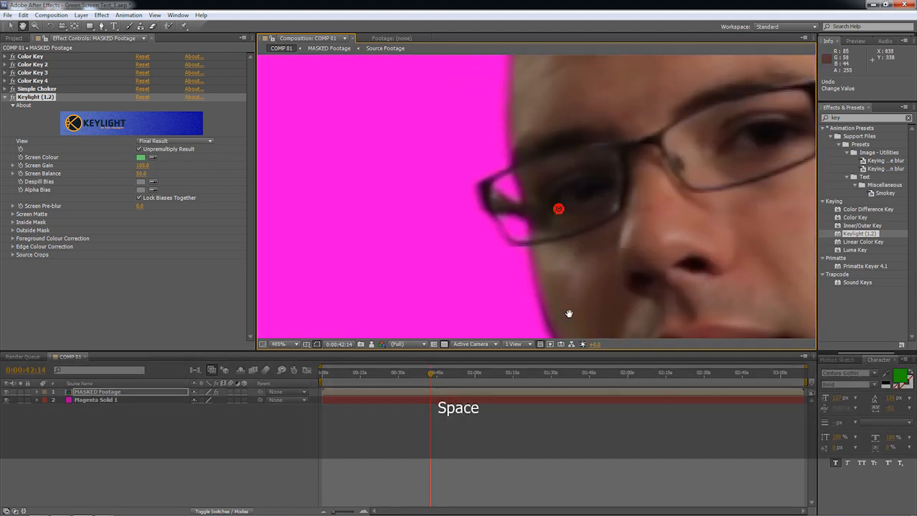
# Try a different Keylight Screen Gain and return it to 100.
pyautogui.moveTo(139, 164)
pyautogui.mouseDown()
pyautogui.moveTo(86, 164)
pyautogui.moveTo(131, 167)
pyautogui.mouseUp()
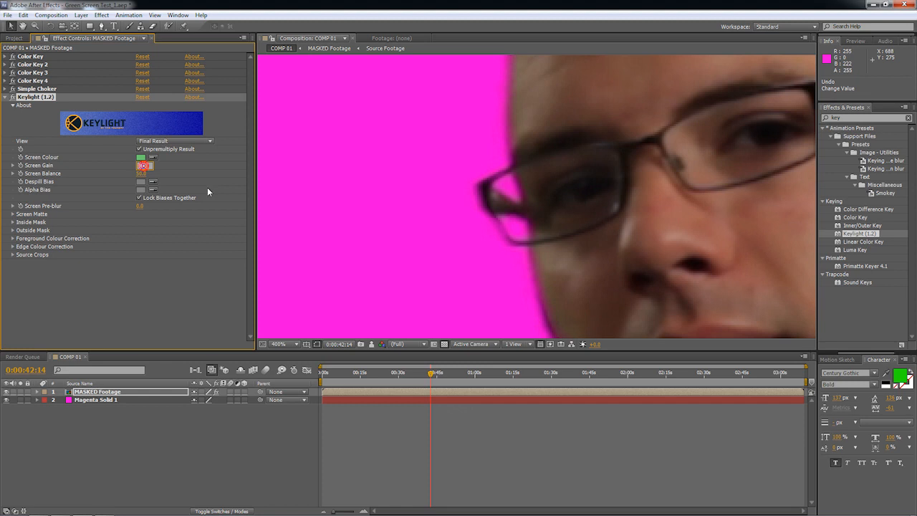
pyautogui.press('Return')
# Examine the ear, neck and hair edges at 400%, comparing them with the footage with all effects switched off.
pyautogui.press('space')
pyautogui.moveTo(287, 144); pyautogui.dragTo(532, 123)
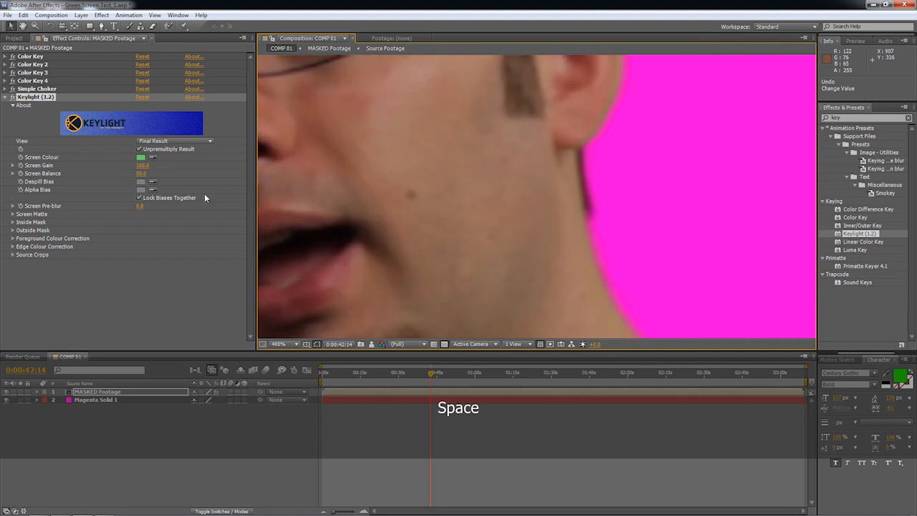
pyautogui.moveTo(493, 238); pyautogui.dragTo(558, 270)
pyautogui.moveTo(684, 207); pyautogui.dragTo(538, 183)
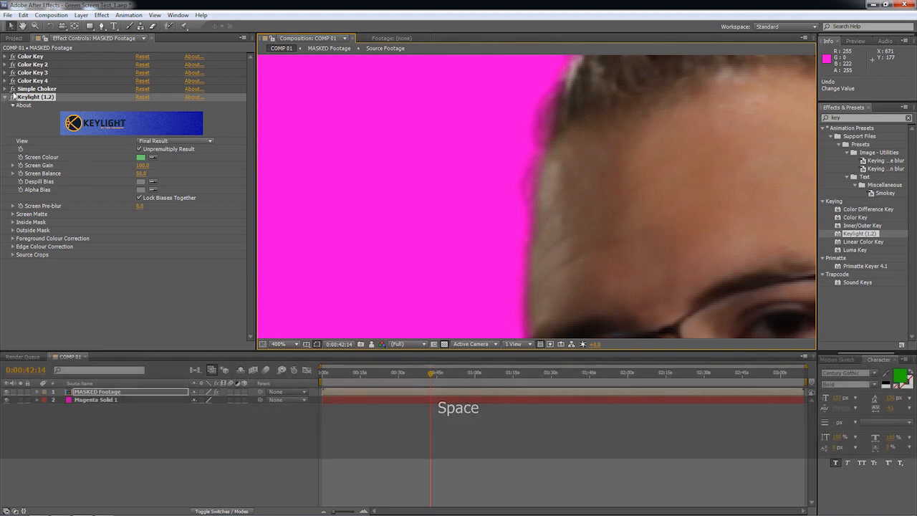
pyautogui.moveTo(12, 57); pyautogui.dragTo(13, 97)
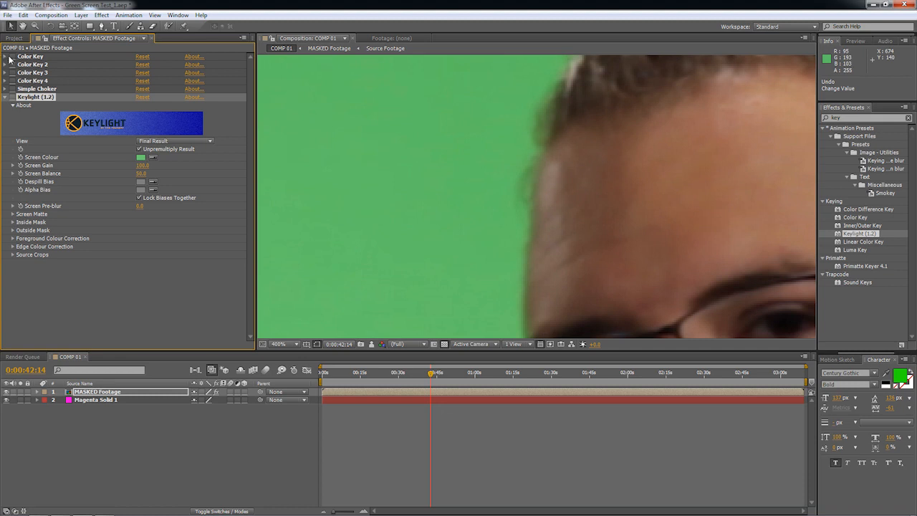
# Inspect the keyed outline at 400% from the head down past the collar and shoulder to the raised hand.
pyautogui.press('space')
pyautogui.moveTo(586, 225); pyautogui.dragTo(524, 81)
pyautogui.moveTo(548, 265); pyautogui.dragTo(540, 121)
pyautogui.moveTo(576, 250); pyautogui.dragTo(543, 156)
pyautogui.moveTo(616, 286); pyautogui.dragTo(561, 184)
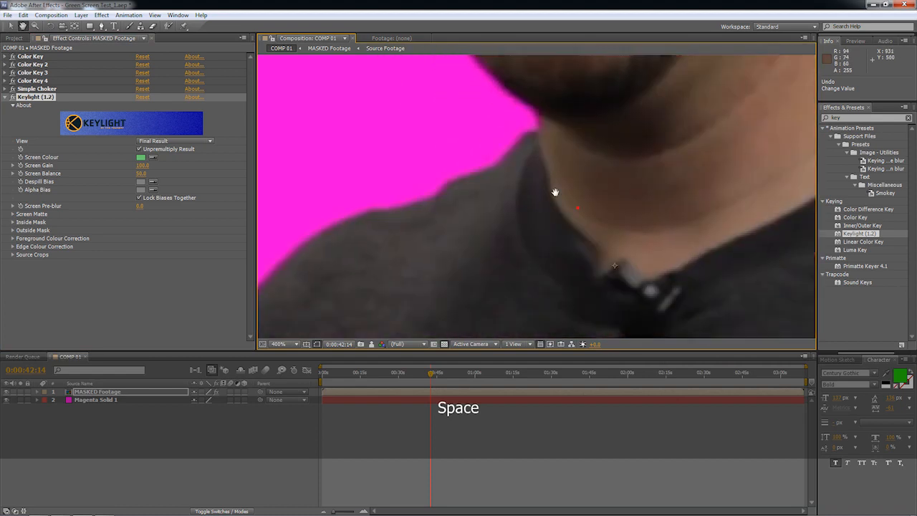
pyautogui.moveTo(447, 276); pyautogui.dragTo(544, 204)
pyautogui.moveTo(451, 319); pyautogui.dragTo(581, 143)
pyautogui.moveTo(501, 322); pyautogui.dragTo(592, 167)
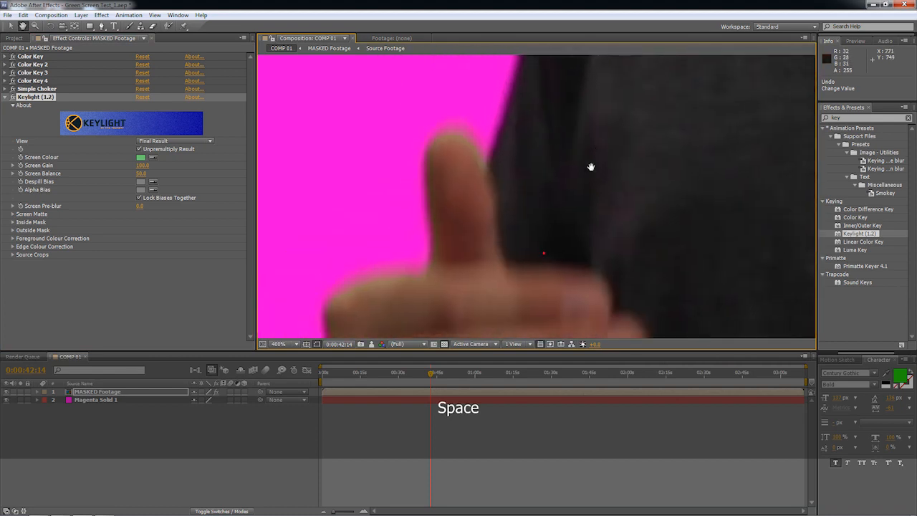
pyautogui.moveTo(566, 281); pyautogui.dragTo(597, 166)
# Try lowering Keylight's Screen Balance with the upper body in view, and undo the change.
pyautogui.scroll(-1, 596, 184)
pyautogui.scroll(-1, 596, 185)
pyautogui.moveTo(655, 159); pyautogui.dragTo(474, 237)
pyautogui.moveTo(567, 217); pyautogui.dragTo(602, 257)
pyautogui.moveTo(520, 190); pyautogui.dragTo(532, 204)
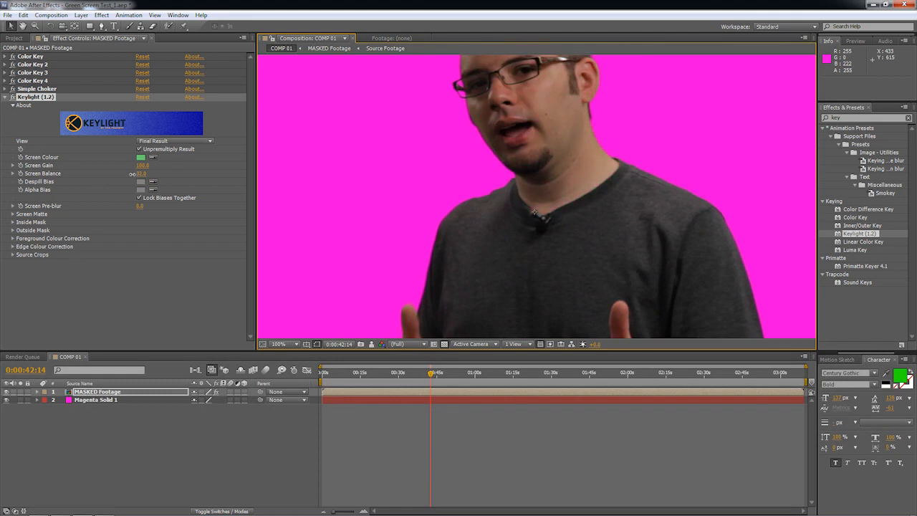
pyautogui.moveTo(139, 179); pyautogui.dragTo(119, 180)
pyautogui.hotkey('ctrl', 'z')
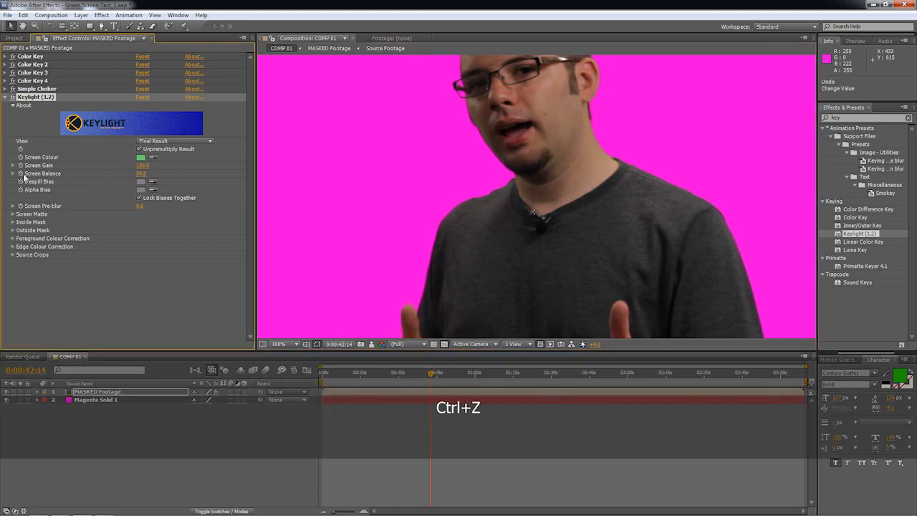
# Set Keylight's Screen Pre-blur to 5 while viewing the edge of the glasses at 800%.
pyautogui.click(140, 206)
pyautogui.click(552, 172)
pyautogui.scroll(3, 526, 176)
pyautogui.press('space')
pyautogui.moveTo(500, 115); pyautogui.dragTo(610, 356)
pyautogui.moveTo(423, 86); pyautogui.dragTo(608, 365)
pyautogui.moveTo(466, 107); pyautogui.dragTo(469, 265)
pyautogui.click(140, 205)
pyautogui.write('5')
pyautogui.press('Return')
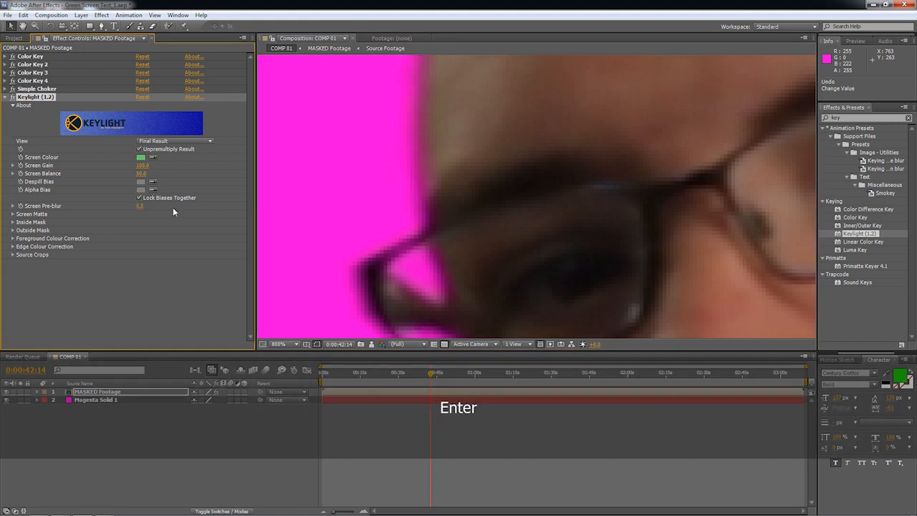
# Return Keylight's Screen Pre-blur to 0 with the whole outer edge of the glasses in view.
pyautogui.press('space')
pyautogui.moveTo(368, 246); pyautogui.dragTo(415, 137)
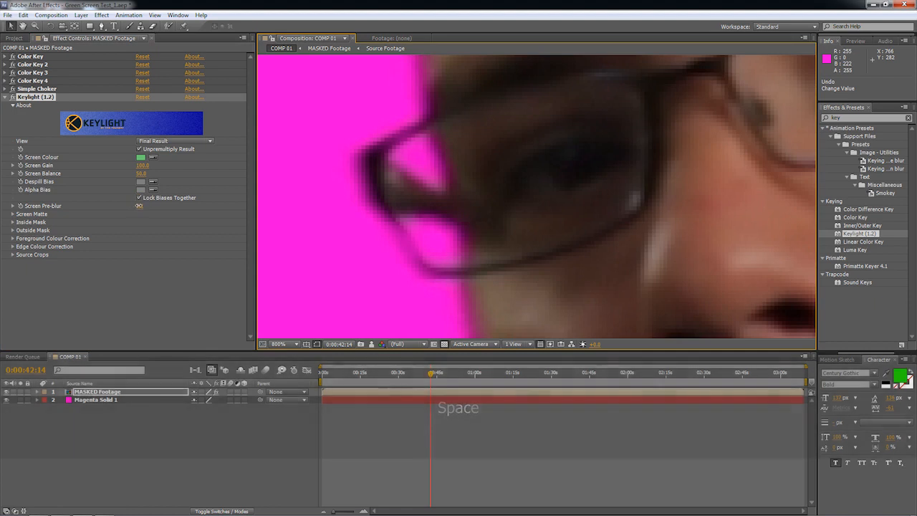
pyautogui.click(135, 207)
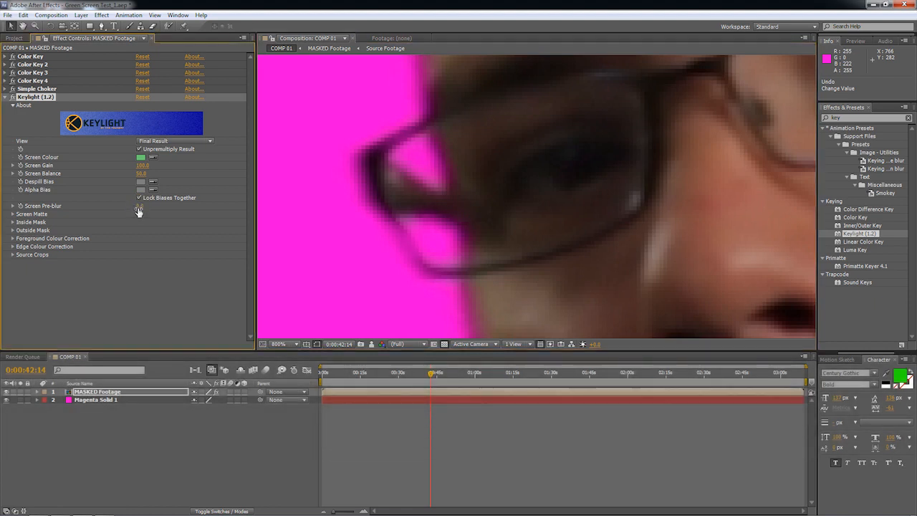
# Expand Keylight's Screen Matte settings and switch its view to Screen Matte.
pyautogui.click(12, 214)
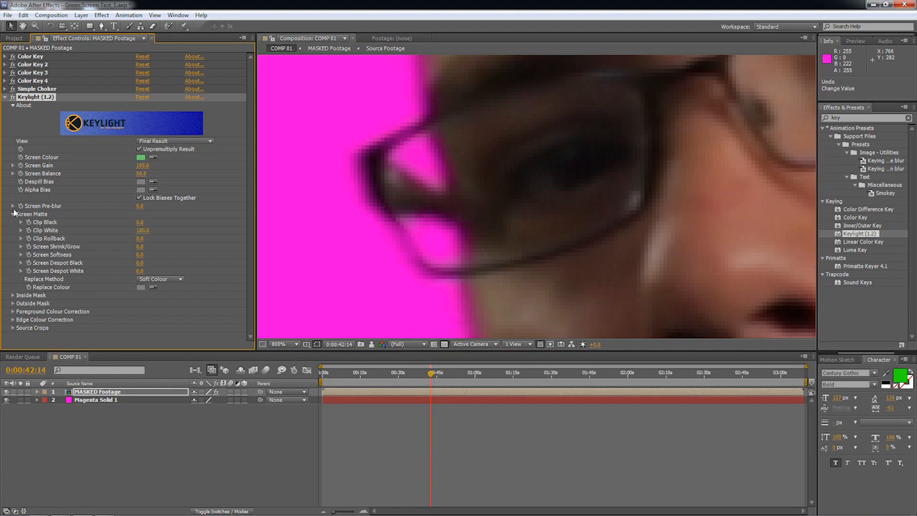
pyautogui.scroll(-2, 442, 160)
pyautogui.scroll(2, 442, 160)
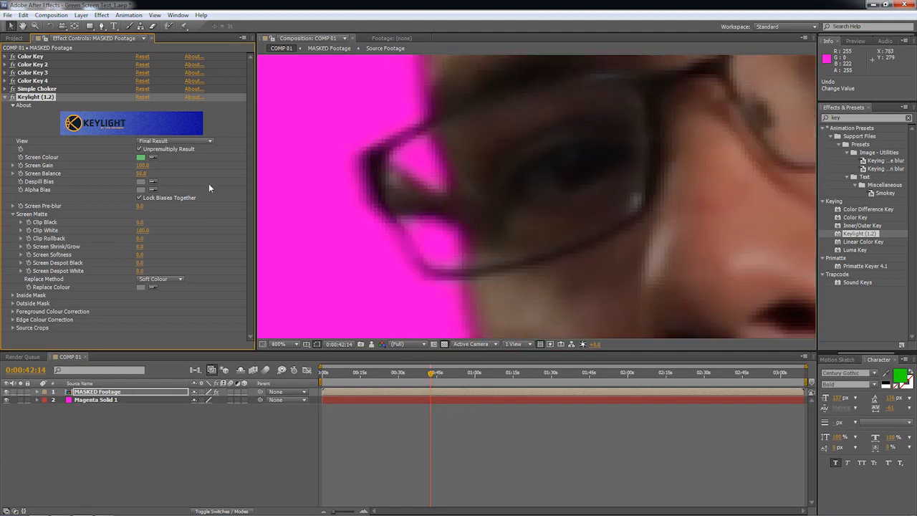
pyautogui.click(175, 141)
pyautogui.click(169, 194)
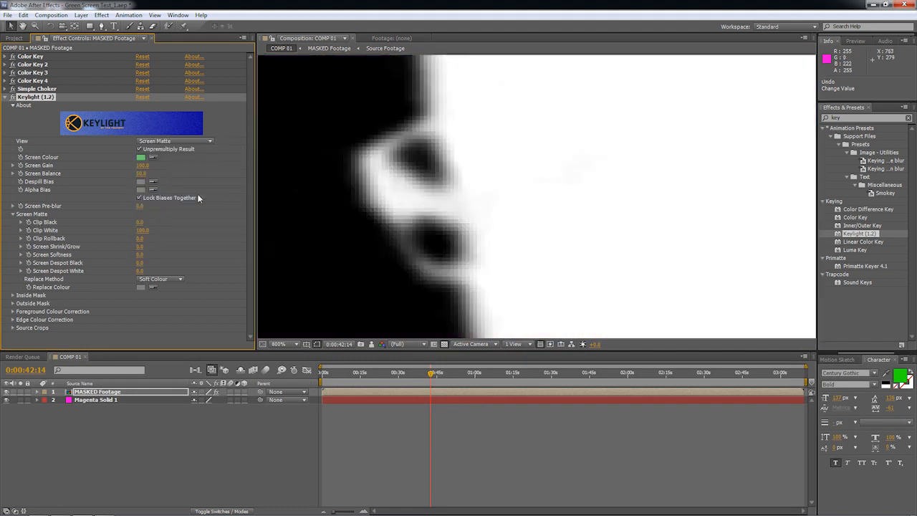
# Try adjusting Keylight's Clip Black on the head and background matte, leaving it at 0.
pyautogui.scroll(-2, 442, 156)
pyautogui.press('space')
pyautogui.moveTo(557, 158); pyautogui.dragTo(478, 129)
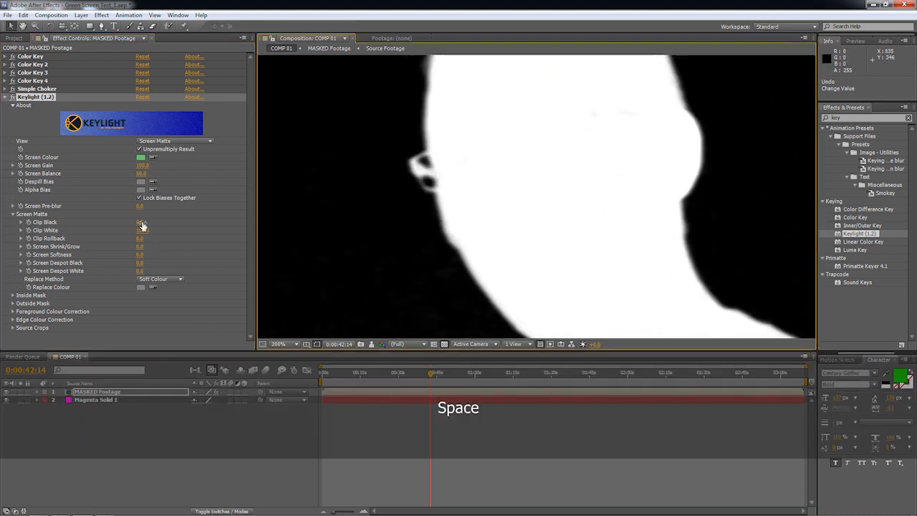
pyautogui.moveTo(141, 224)
pyautogui.mouseDown()
pyautogui.moveTo(166, 221)
pyautogui.moveTo(130, 223)
pyautogui.mouseUp()
pyautogui.scroll(-1, 317, 207)
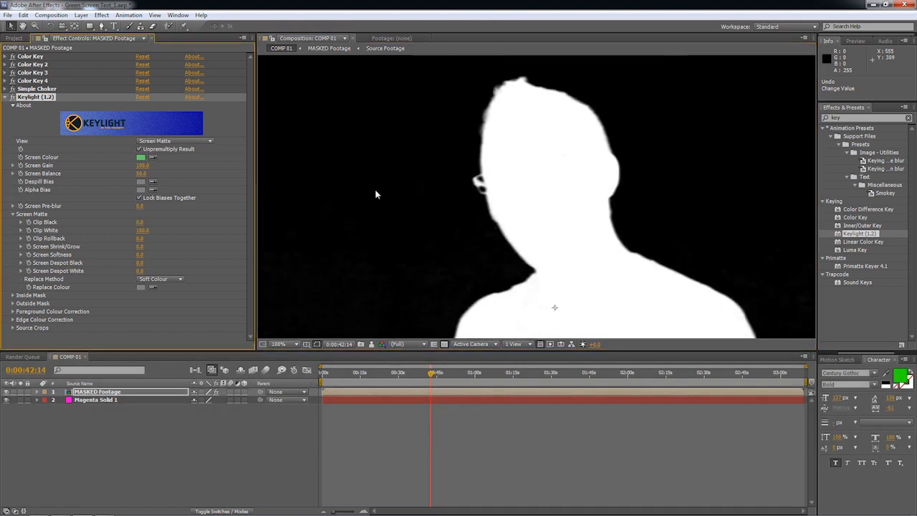
pyautogui.scroll(1, 435, 176)
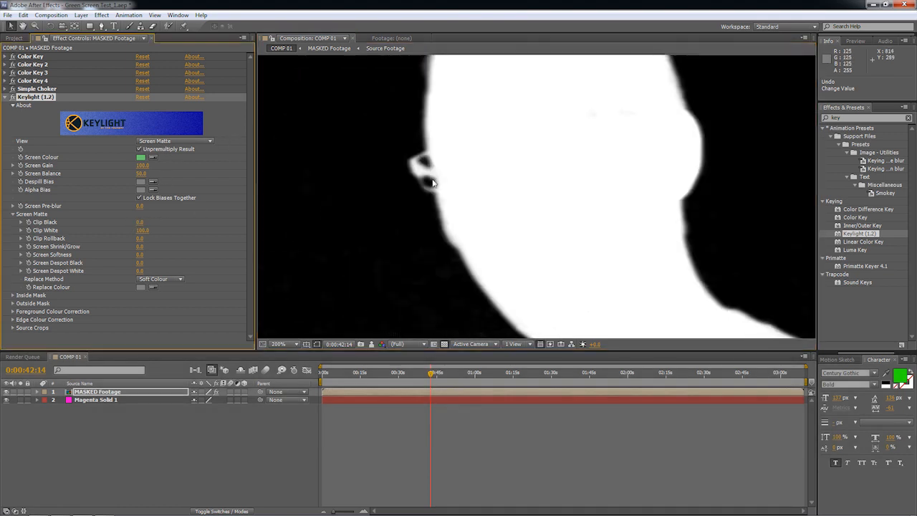
pyautogui.press('space')
pyautogui.moveTo(141, 223)
pyautogui.mouseDown()
pyautogui.moveTo(230, 228)
pyautogui.moveTo(140, 228)
pyautogui.mouseUp()
pyautogui.scroll(2, 457, 235)
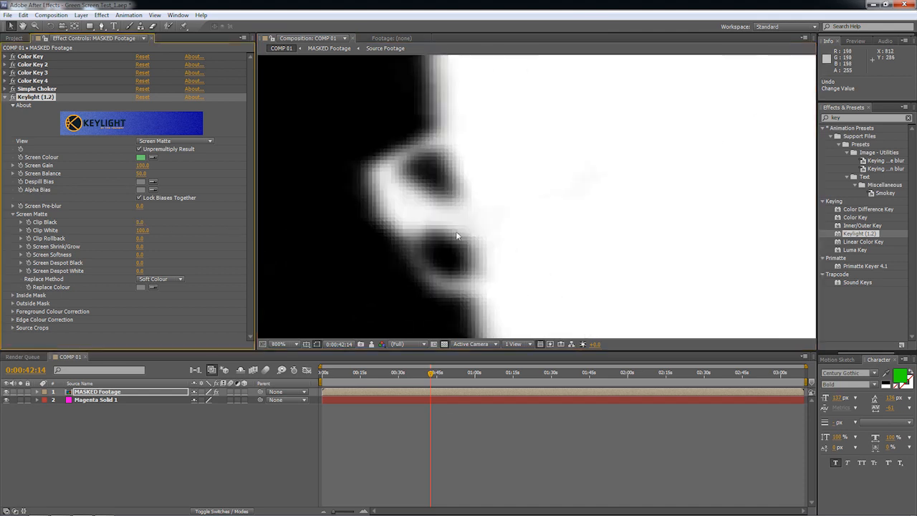
# Raise Keylight's Clip Black to 4.2 while viewing the matte edge below the glasses.
pyautogui.press('space')
pyautogui.moveTo(450, 231); pyautogui.dragTo(501, 165)
pyautogui.moveTo(500, 244); pyautogui.dragTo(445, 201)
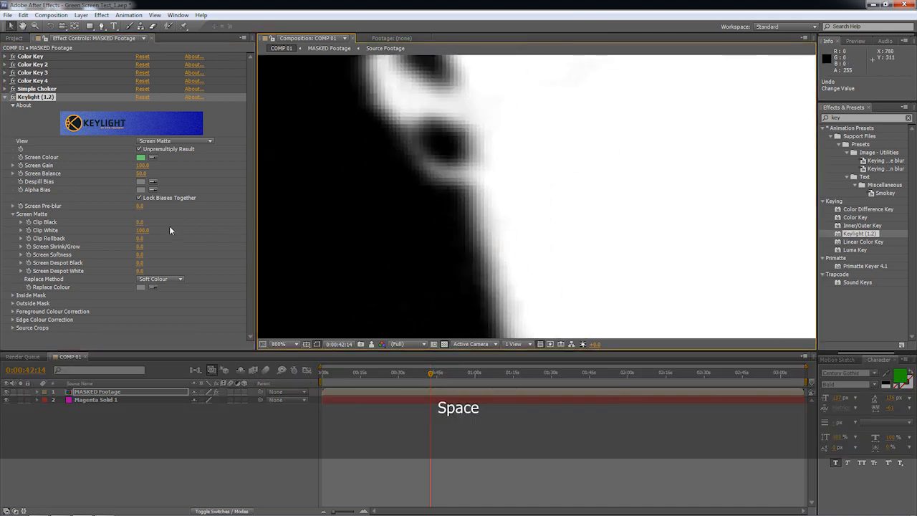
pyautogui.click(141, 224)
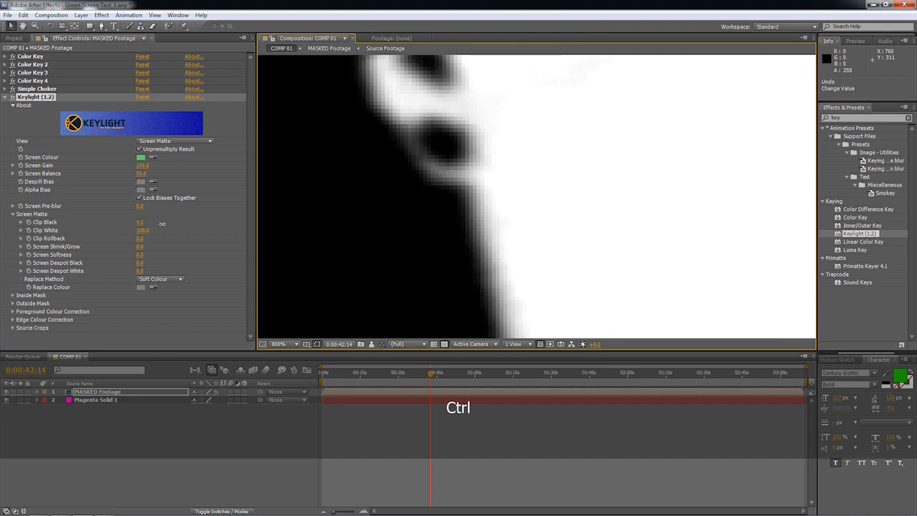
pyautogui.moveTo(164, 227); pyautogui.dragTo(163, 226)
# Lower Keylight's Clip White to about 86.2 around the glasses matte and switch the view back to Final Result.
pyautogui.press('space')
pyautogui.moveTo(571, 176); pyautogui.dragTo(522, 276)
pyautogui.moveTo(540, 205); pyautogui.dragTo(500, 215)
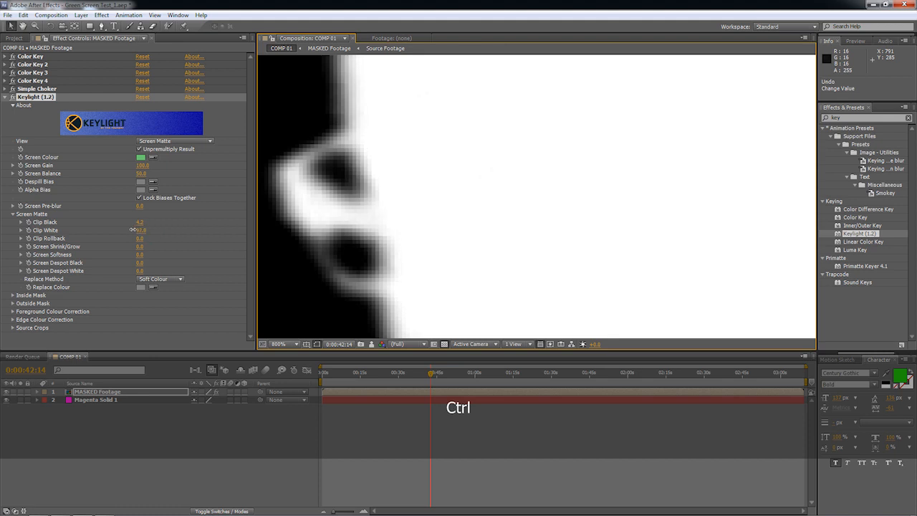
pyautogui.moveTo(116, 230); pyautogui.dragTo(75, 238)
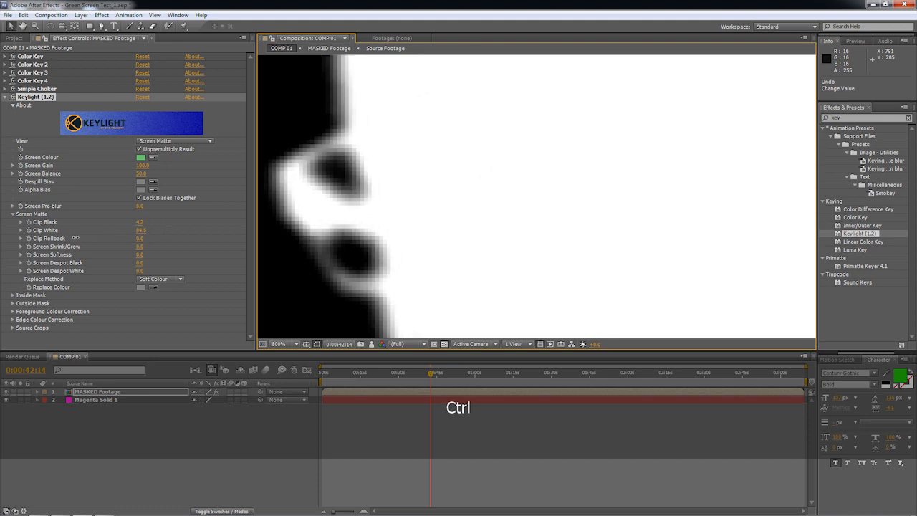
pyautogui.moveTo(137, 237); pyautogui.dragTo(292, 244)
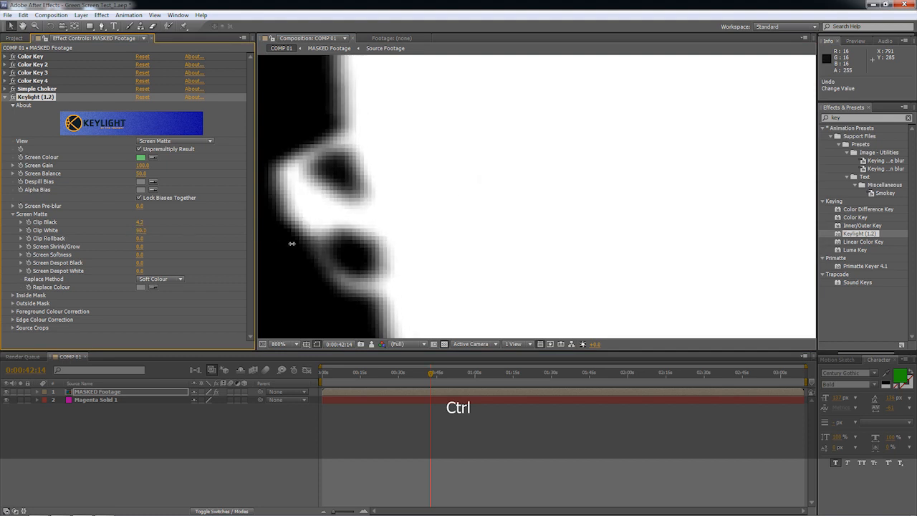
pyautogui.click(175, 141)
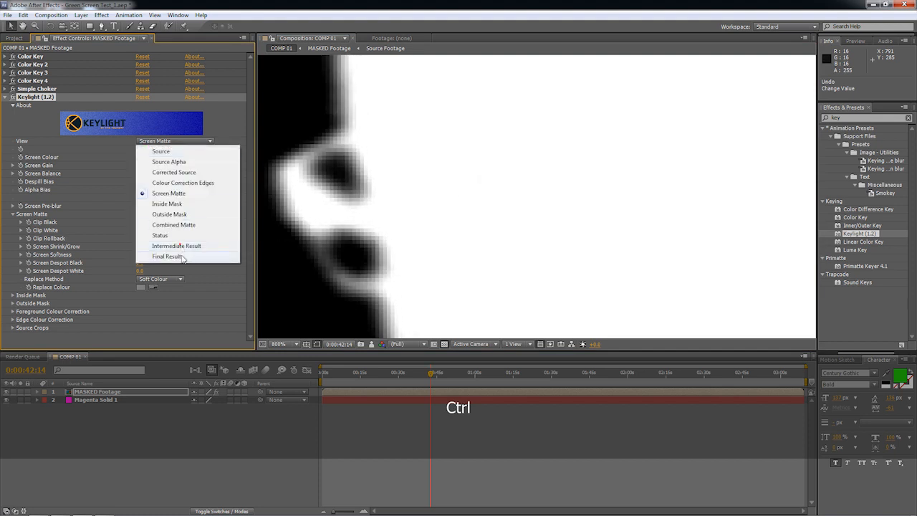
pyautogui.click(166, 259)
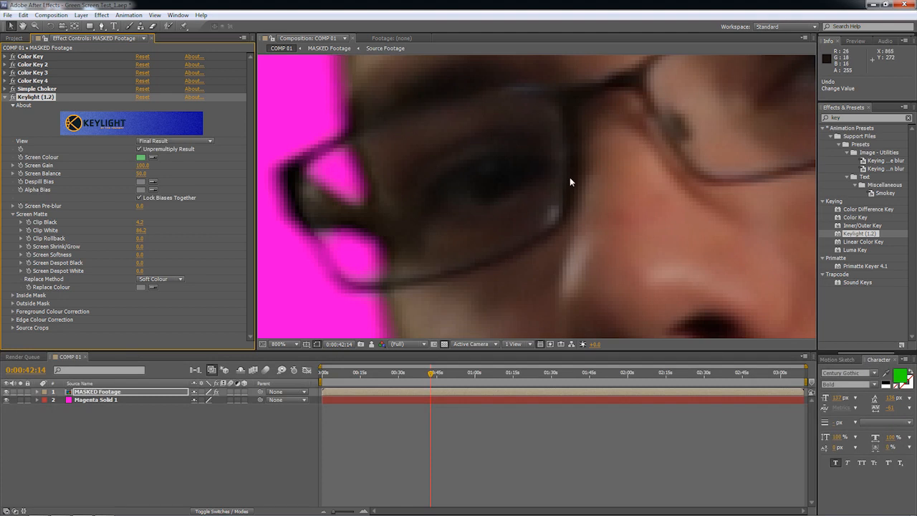
# Try much lower Clip White values on the keyed glasses and face edge at 400%.
pyautogui.scroll(-2, 570, 182)
pyautogui.scroll(1, 597, 181)
pyautogui.press('ctrl')
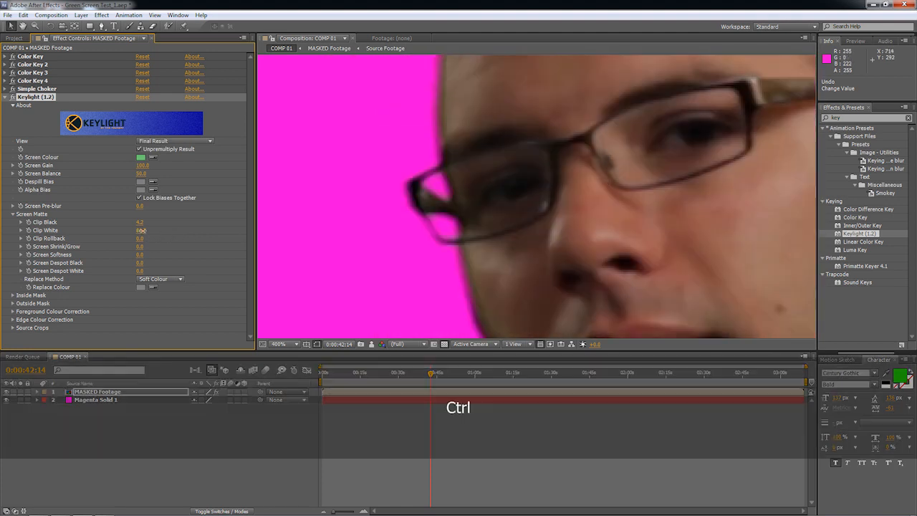
pyautogui.moveTo(96, 232); pyautogui.dragTo(2, 250)
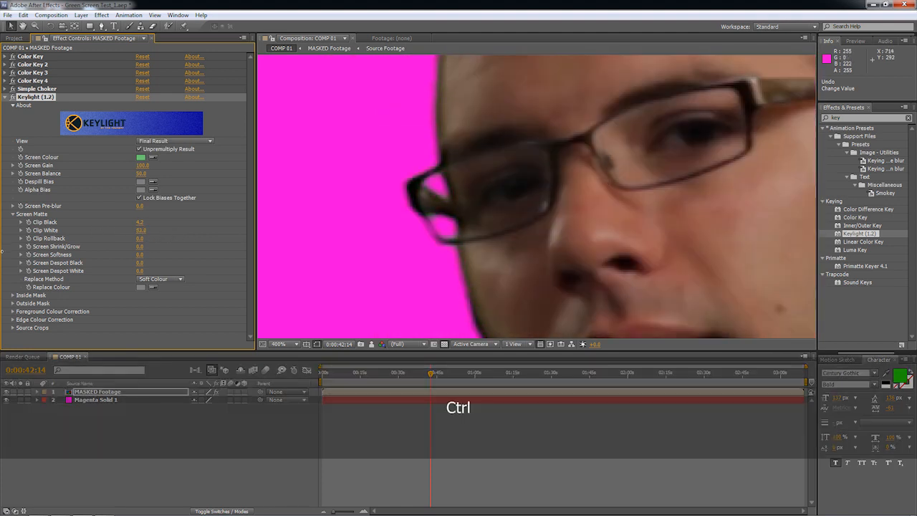
pyautogui.moveTo(175, 249); pyautogui.dragTo(20, 286)
# Test a very low Clip White on the hair outline, then reset it to 100.
pyautogui.press('space')
pyautogui.moveTo(511, 187); pyautogui.dragTo(500, 301)
pyautogui.moveTo(549, 111); pyautogui.dragTo(499, 309)
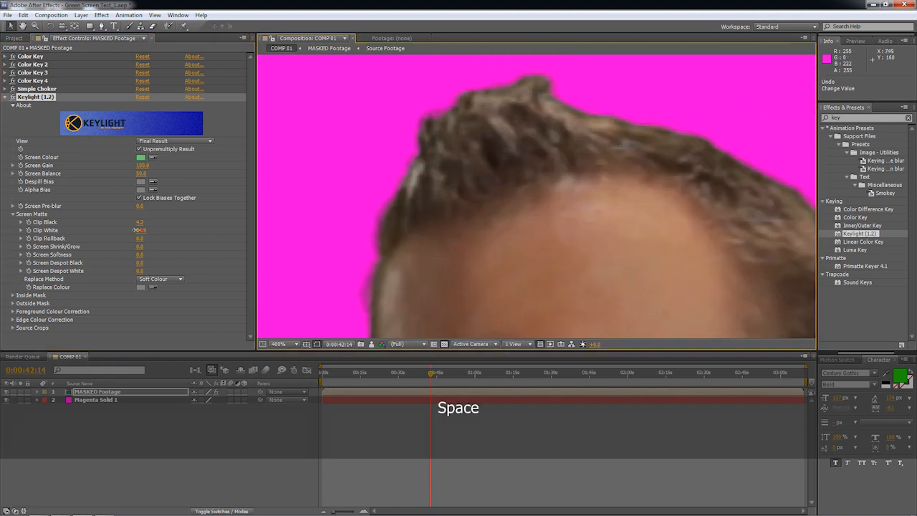
pyautogui.moveTo(140, 230); pyautogui.dragTo(100, 230)
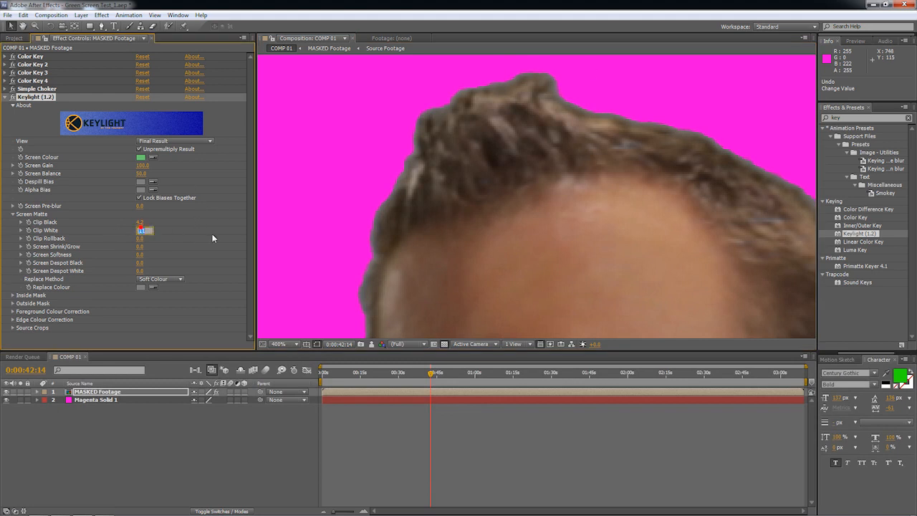
pyautogui.write('100')
pyautogui.press('Return')
# Fine-tune Clip White to 93.5, checking the hair outline and the edge of the glasses.
pyautogui.press('ctrl')
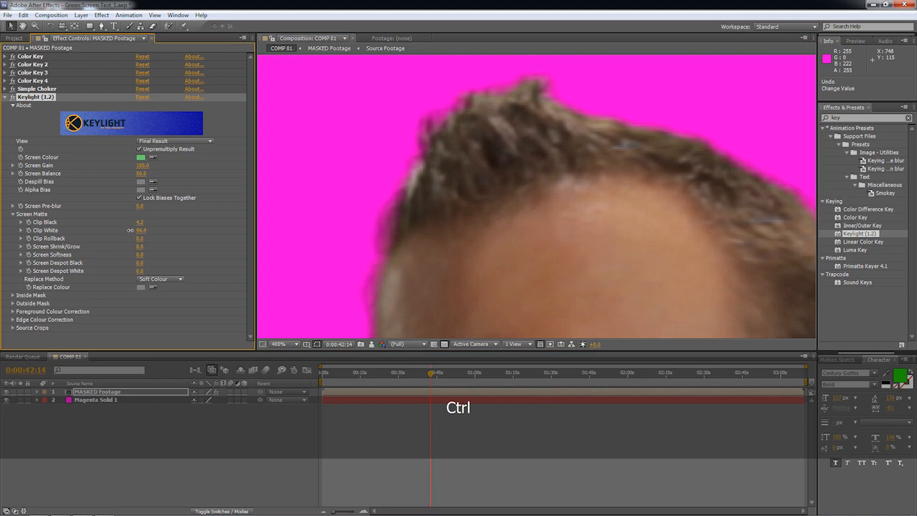
pyautogui.press('space')
pyautogui.moveTo(396, 322); pyautogui.dragTo(418, 78)
pyautogui.scroll(1, 428, 207)
pyautogui.moveTo(473, 215); pyautogui.dragTo(730, 212)
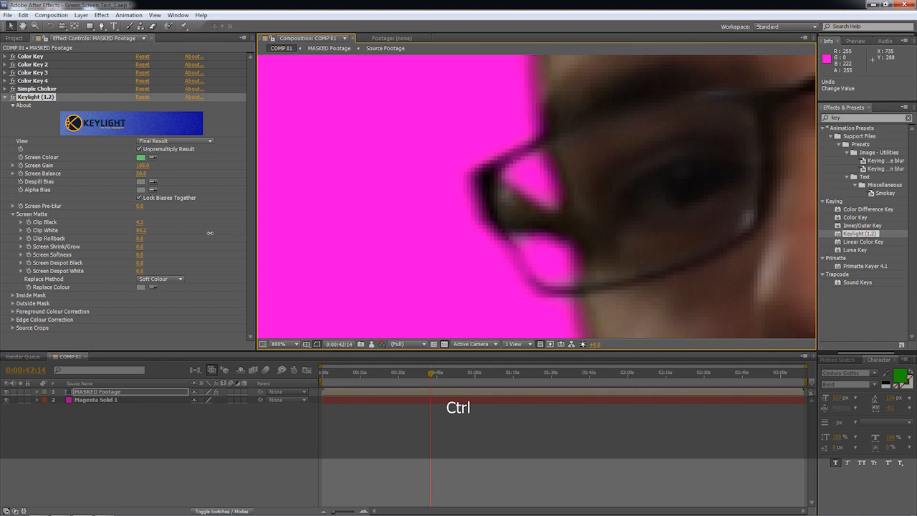
pyautogui.scroll(-3, 456, 233)
# Inspect the keyed edges from the chin and shoulders down to both hands and back up to the face.
pyautogui.press('space')
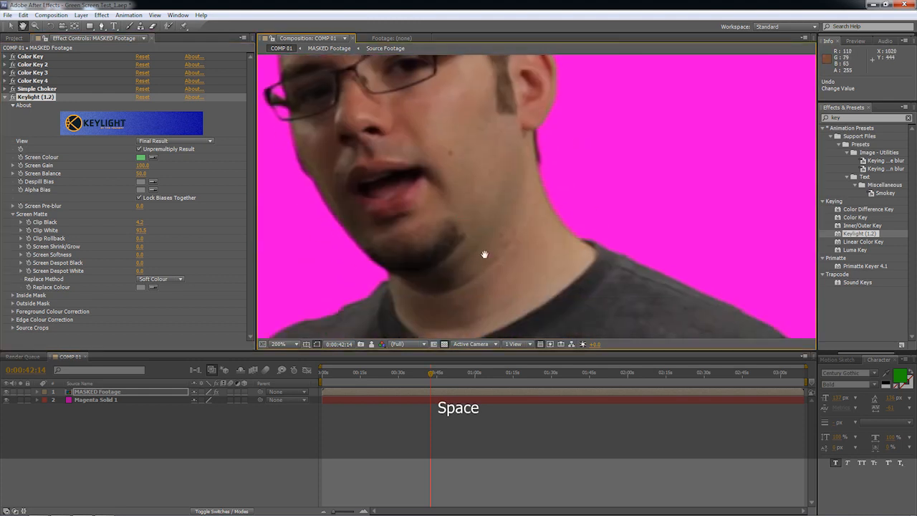
pyautogui.moveTo(484, 255); pyautogui.dragTo(373, 64)
pyautogui.moveTo(537, 309); pyautogui.dragTo(505, 79)
pyautogui.moveTo(528, 236); pyautogui.dragTo(484, 86)
pyautogui.moveTo(430, 115); pyautogui.dragTo(564, 180)
pyautogui.moveTo(402, 86); pyautogui.dragTo(642, 251)
pyautogui.moveTo(477, 154); pyautogui.dragTo(534, 139)
pyautogui.moveTo(631, 258); pyautogui.dragTo(509, 117)
pyautogui.moveTo(571, 212); pyautogui.dragTo(626, 294)
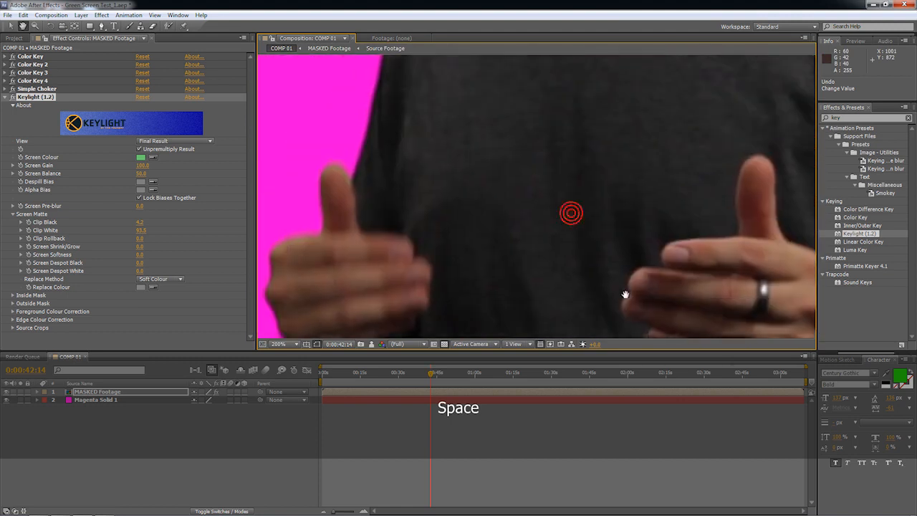
pyautogui.scroll(1, 626, 294)
pyautogui.moveTo(638, 133); pyautogui.dragTo(652, 240)
pyautogui.moveTo(609, 143); pyautogui.dragTo(590, 288)
pyautogui.moveTo(588, 181); pyautogui.dragTo(462, 218)
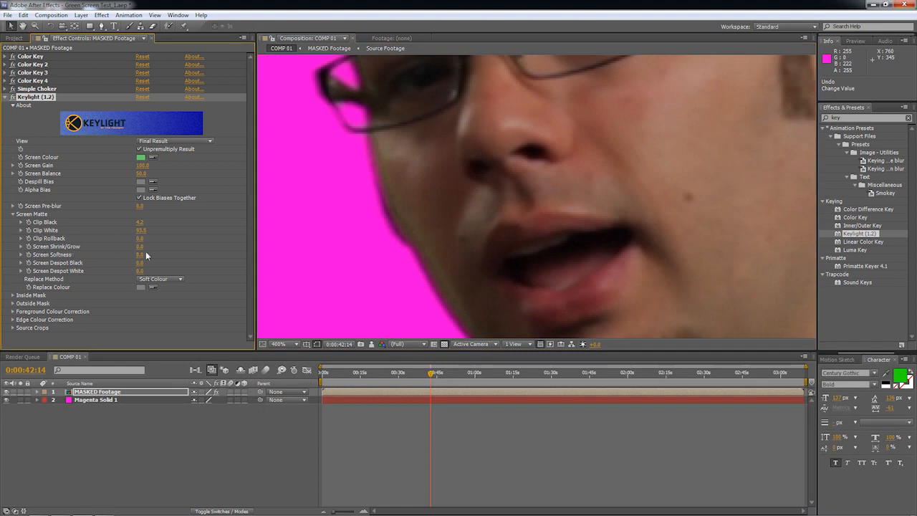
# Try Screen Shrink/Grow in both directions on the face outline, leaving it at 0.
pyautogui.moveTo(141, 246); pyautogui.dragTo(218, 250)
pyautogui.hotkey('ctrl', 'z')
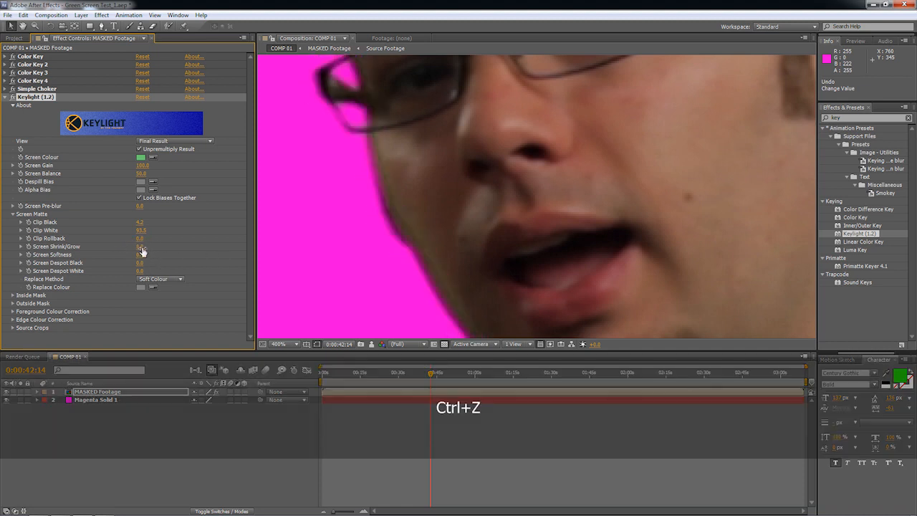
pyautogui.moveTo(101, 247); pyautogui.dragTo(92, 247)
# Try raising Screen Softness with the ear edge in view and return it to 0.
pyautogui.press('space')
pyautogui.moveTo(394, 140); pyautogui.dragTo(550, 277)
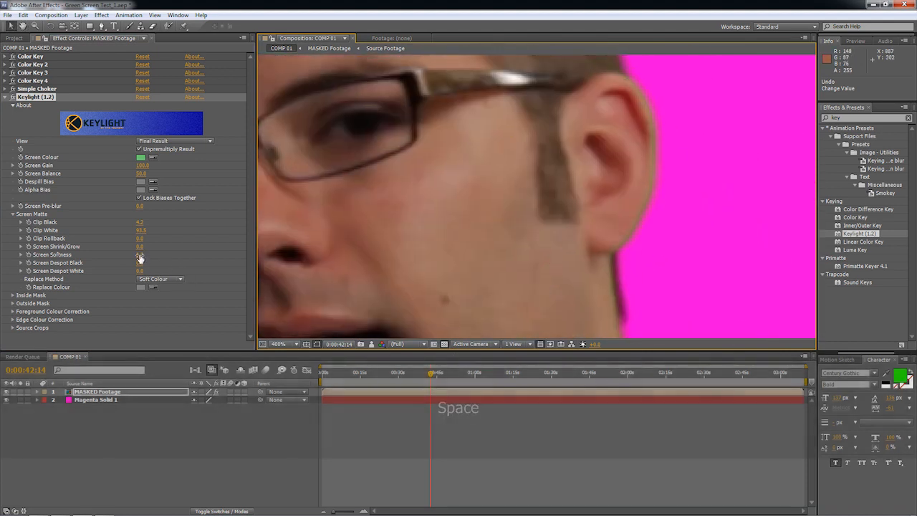
pyautogui.moveTo(159, 252); pyautogui.dragTo(214, 250)
pyautogui.moveTo(284, 259); pyautogui.dragTo(97, 270)
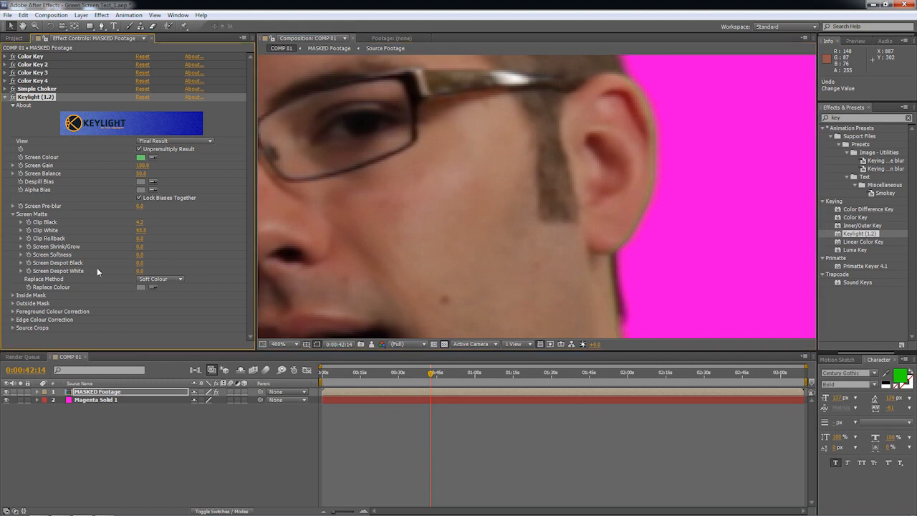
# Bring the ear and neck edge into view and open the Replace Method options.
pyautogui.press('space')
pyautogui.moveTo(590, 180); pyautogui.dragTo(433, 114)
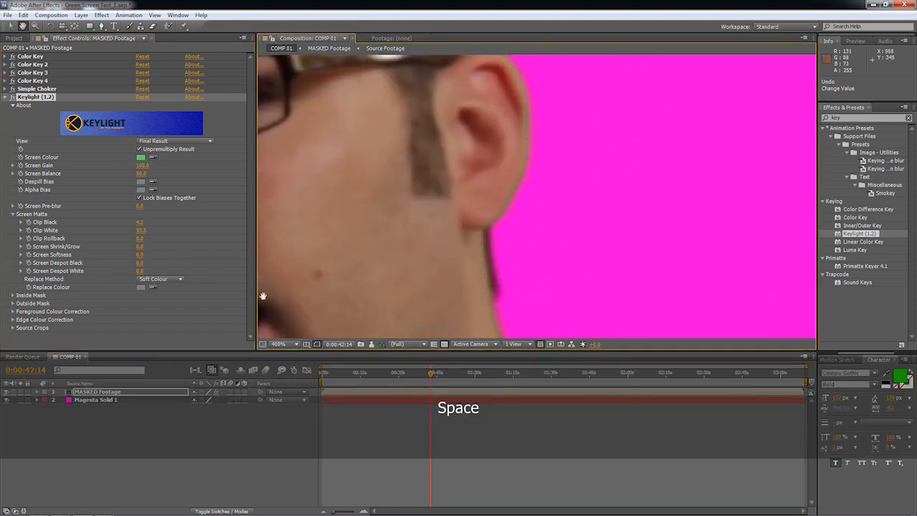
pyautogui.click(169, 280)
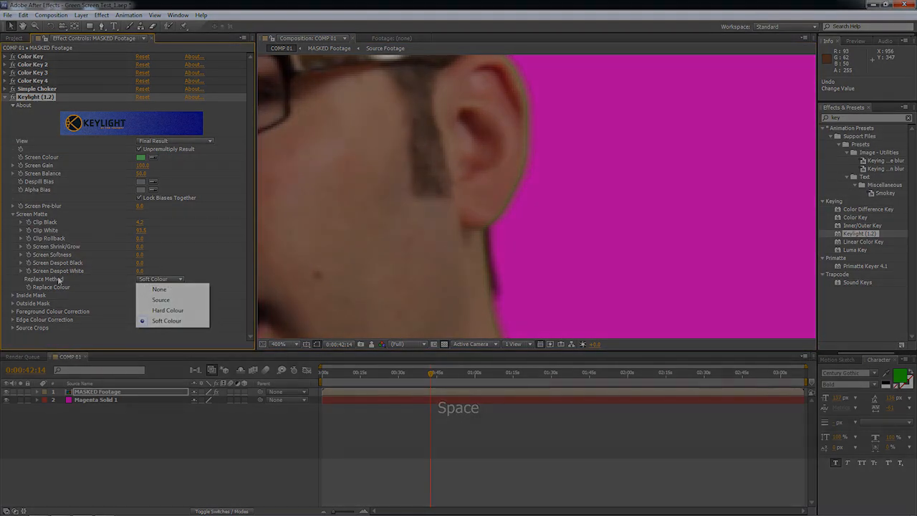